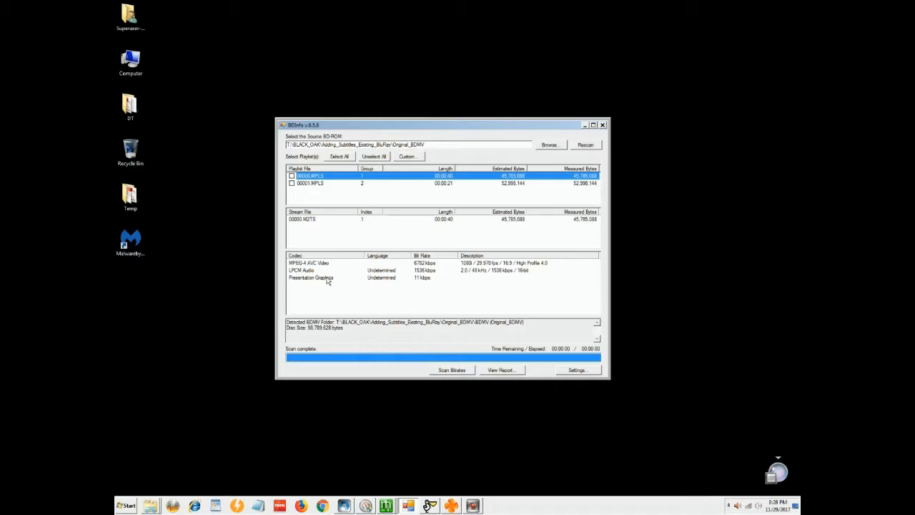
Compare the streams in playlists 00001.MPLS and 00000.MPLS, and close BDInfo
left_click(304, 185)
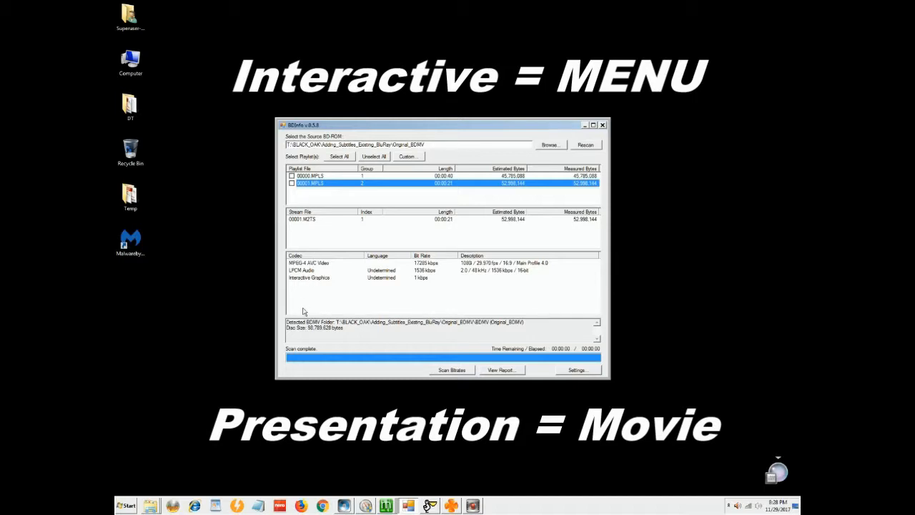
left_click(303, 176)
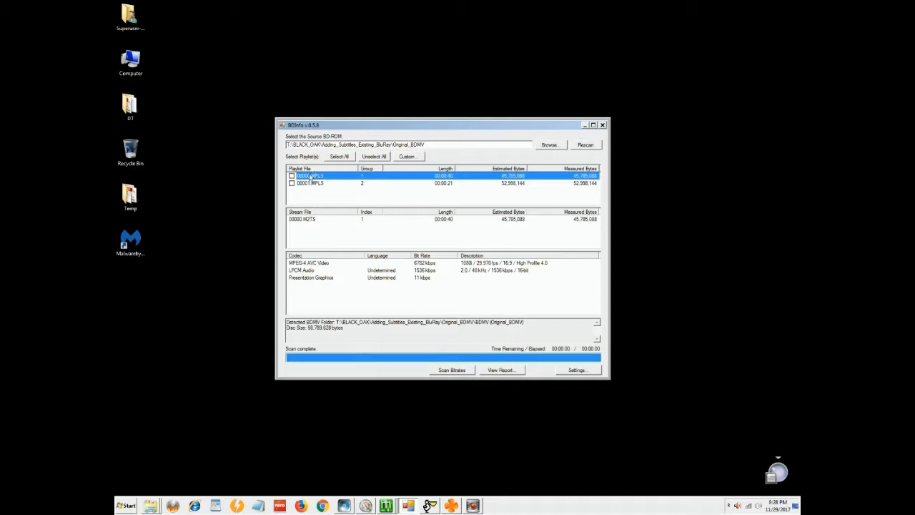
left_click(602, 125)
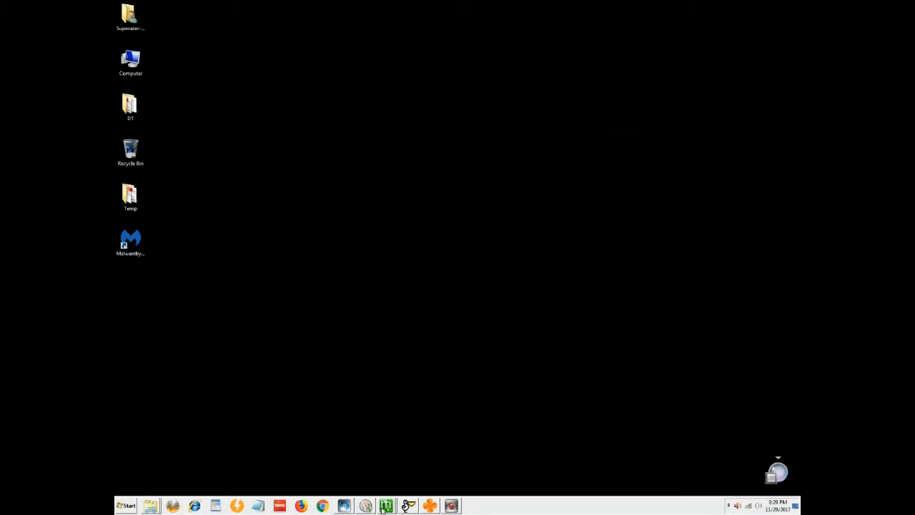
Switch to MeGUI, bring up its HD-DVD/Blu-ray Streams Extractor window and move it clear of the main window
mouse_move(382, 510)
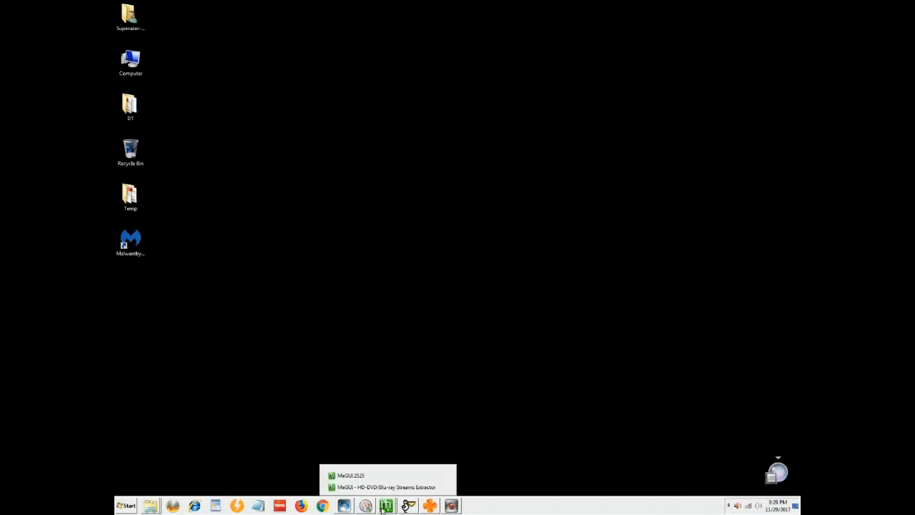
left_click(349, 476)
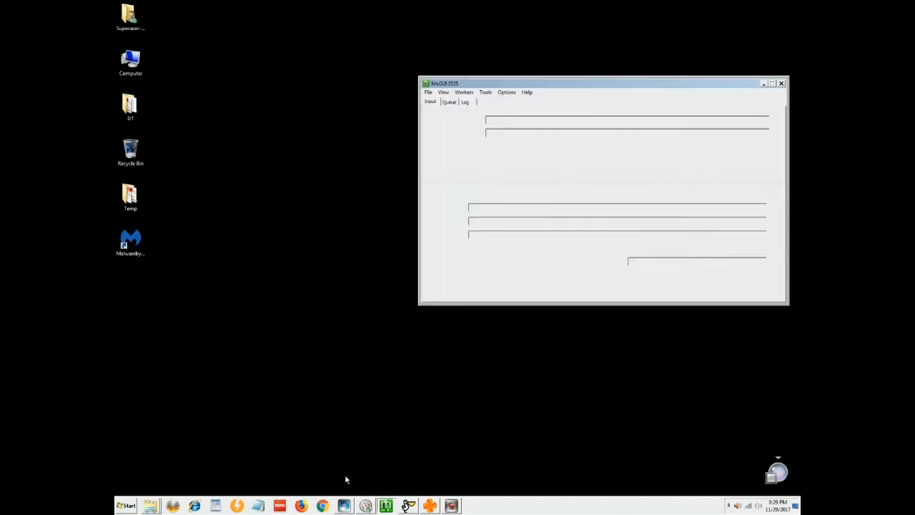
left_click(485, 93)
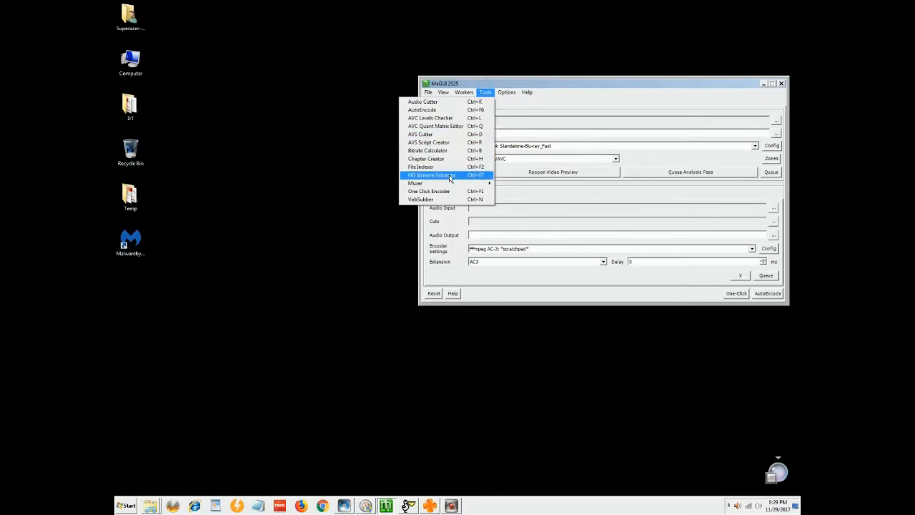
left_click(534, 86)
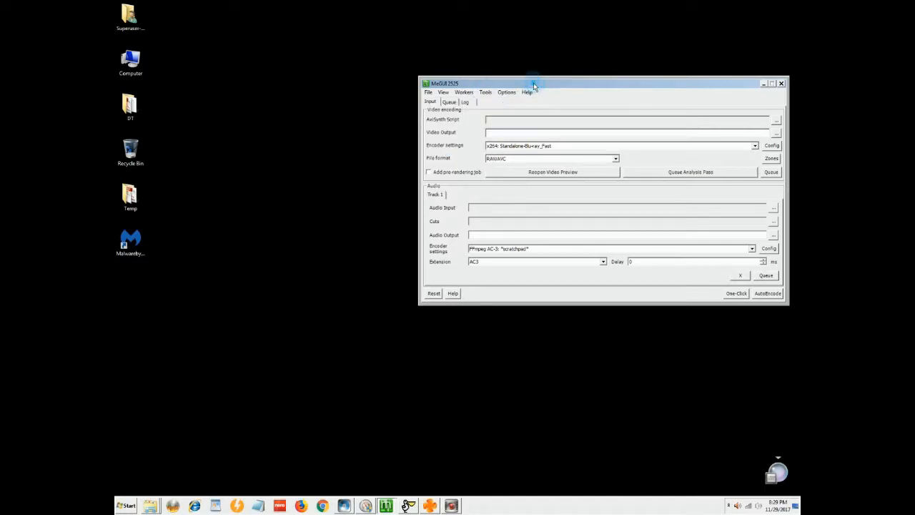
left_click(391, 506)
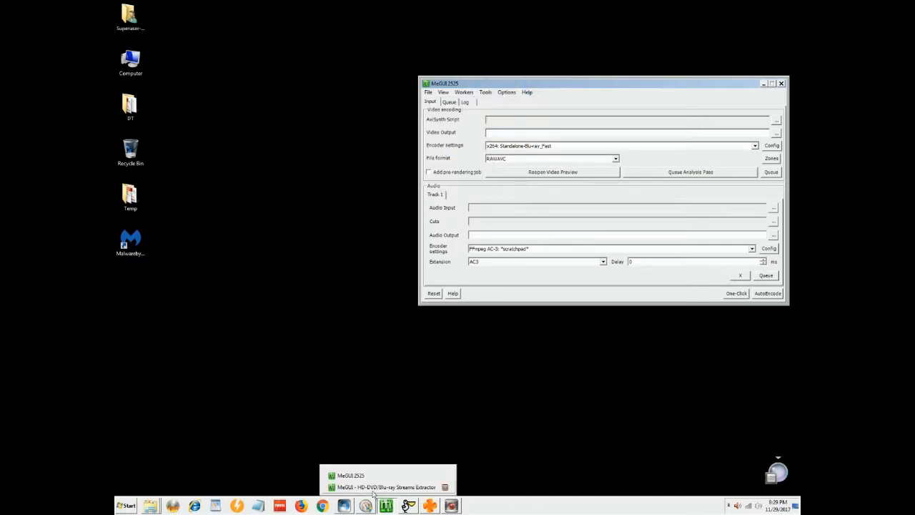
left_click(372, 488)
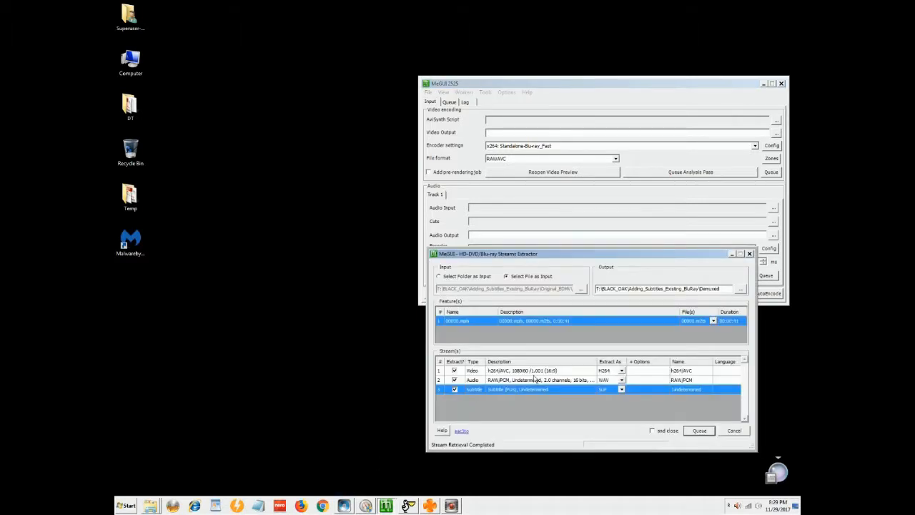
left_click_drag(539, 256, 347, 235)
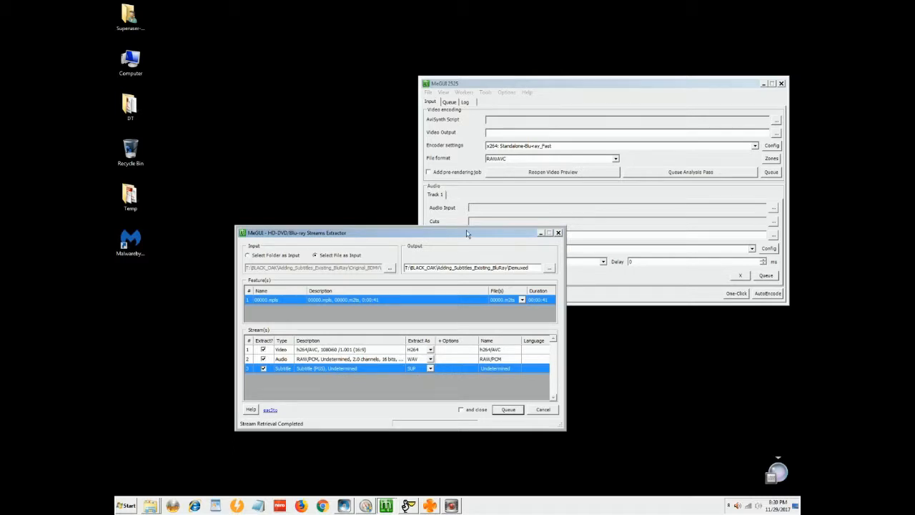
left_click_drag(466, 234, 413, 229)
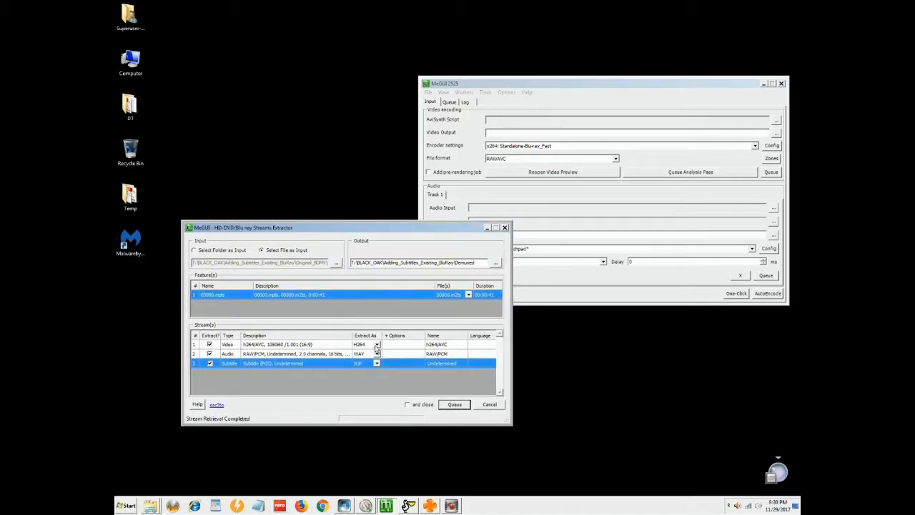
Review the extraction formats for the video, audio and subtitle streams, keeping H264, WAV and SUP, and close MeGUI
left_click(378, 346)
left_click(377, 346)
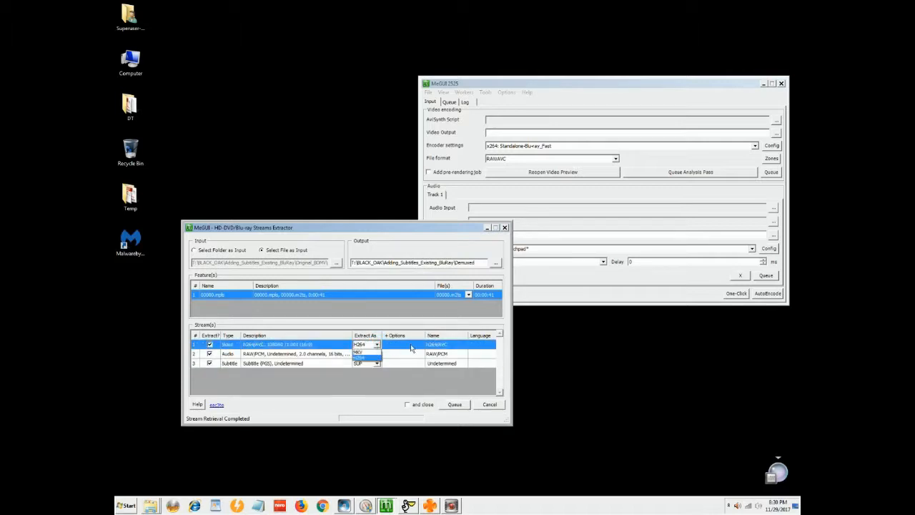
left_click(364, 357)
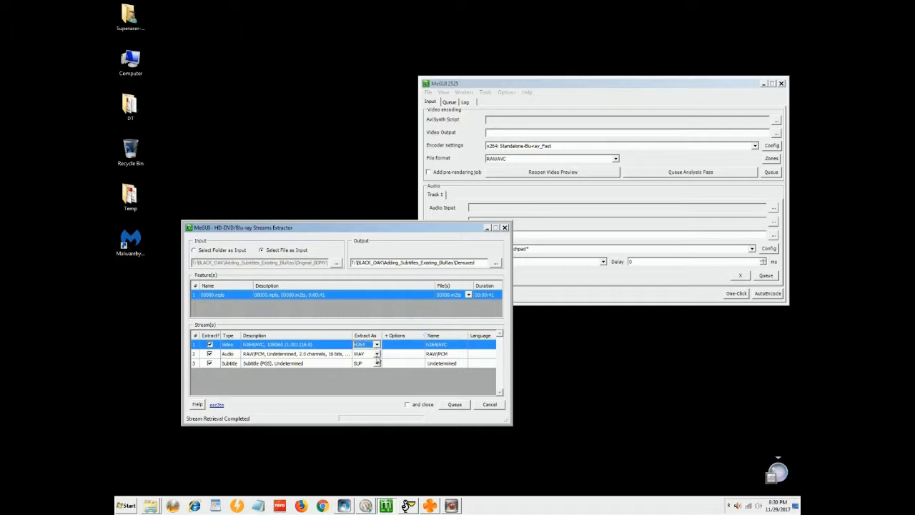
left_click(377, 356)
left_click(377, 355)
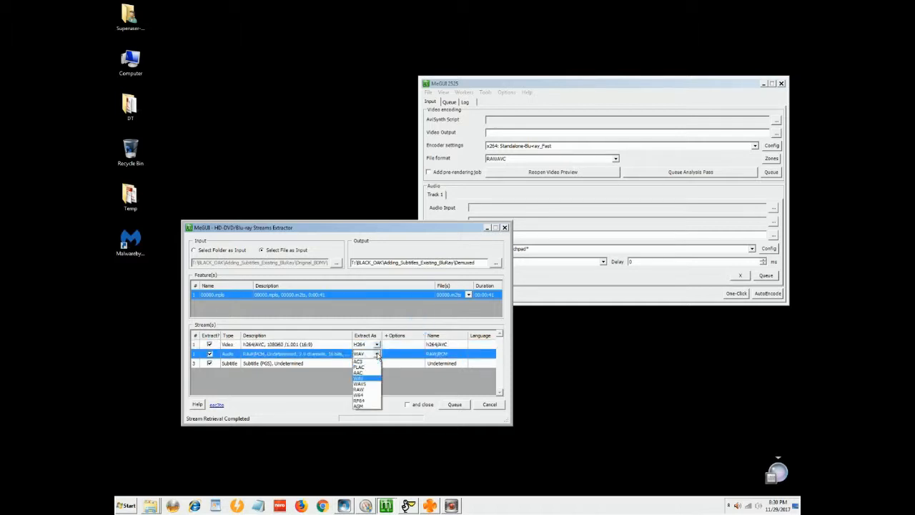
left_click(419, 327)
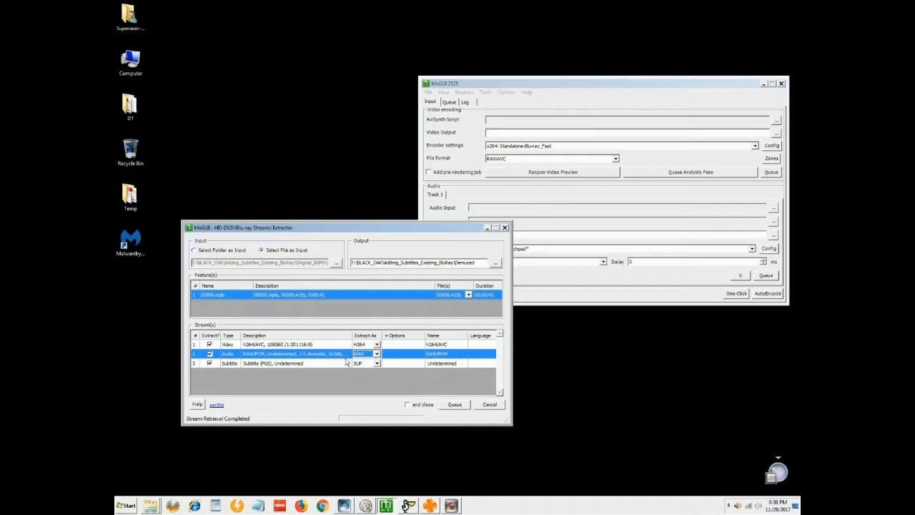
left_click(377, 363)
left_click(376, 363)
left_click(356, 370)
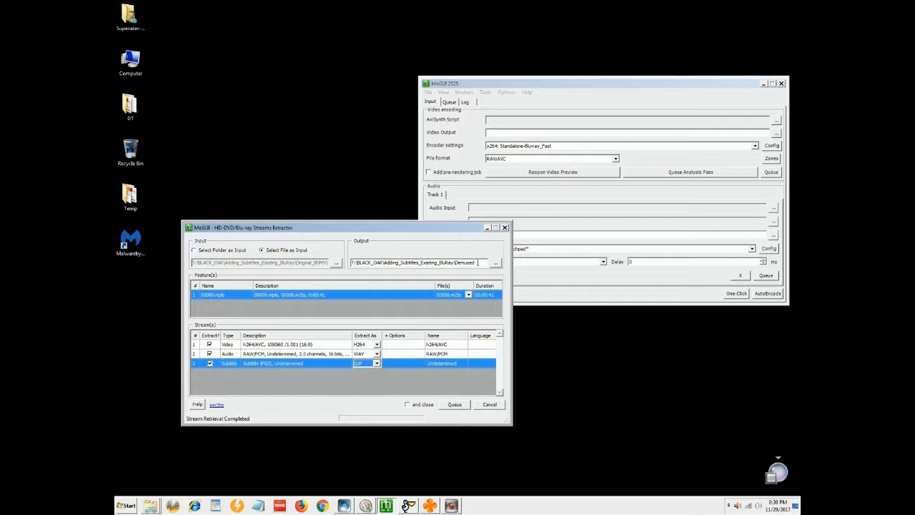
left_click(504, 228)
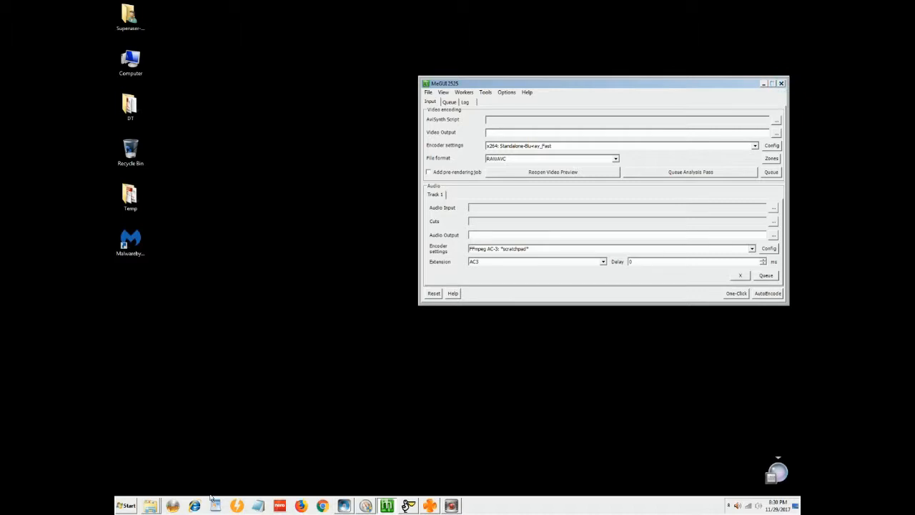
left_click(782, 84)
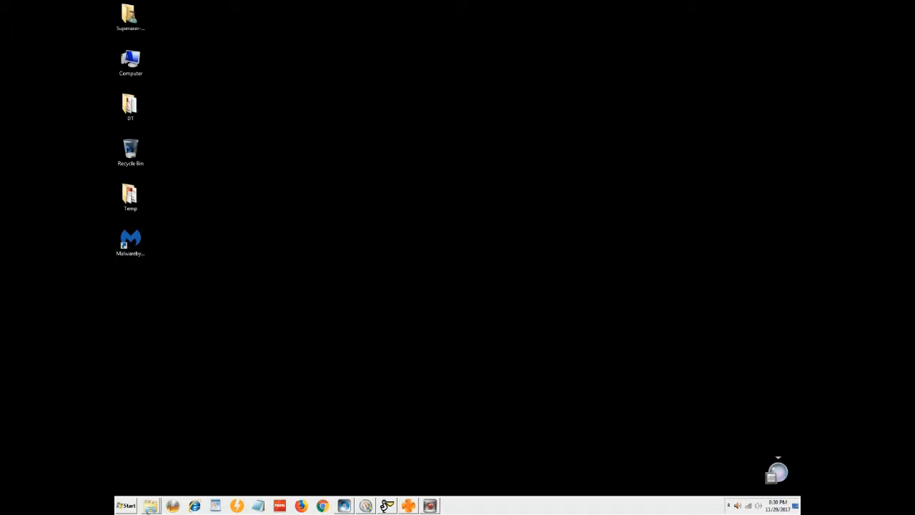
Switch to Windows Explorer, open the Demuxed folder inside Adding_Subtitles_Existing_BluRay and move the window fully into view
mouse_move(150, 507)
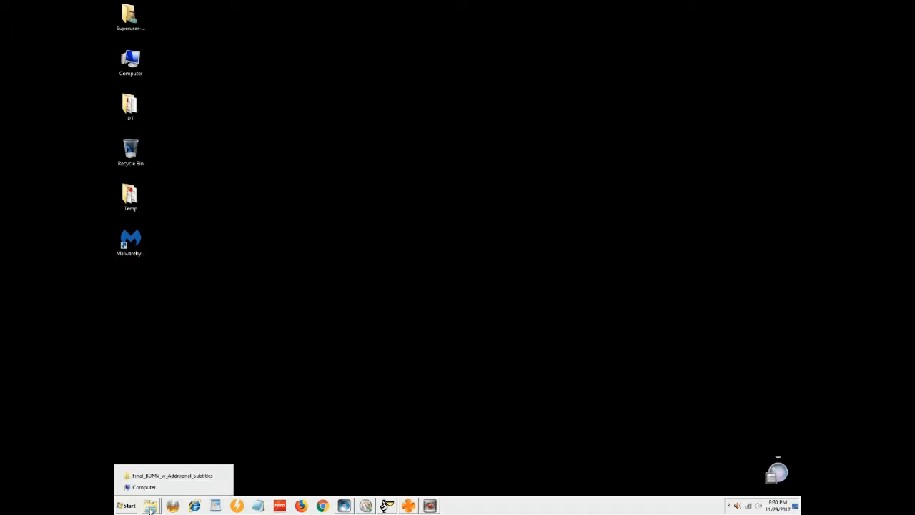
left_click(127, 477)
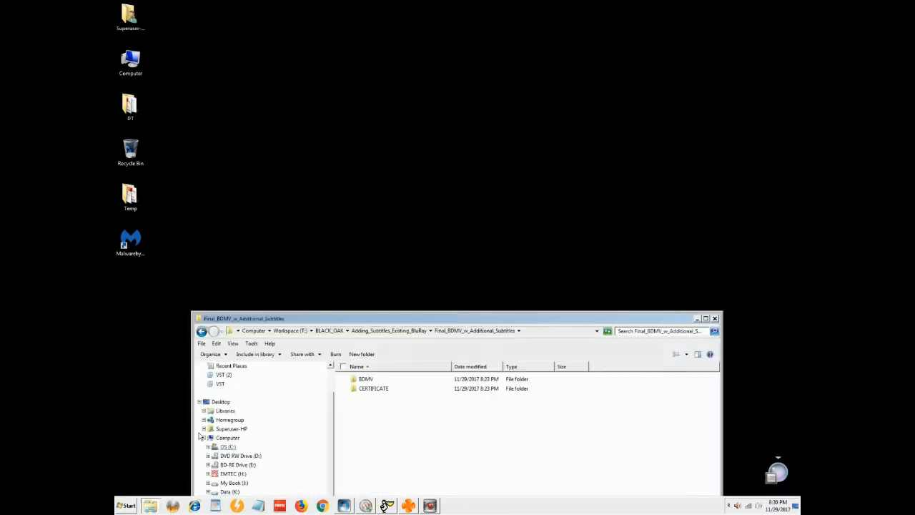
left_click(415, 331)
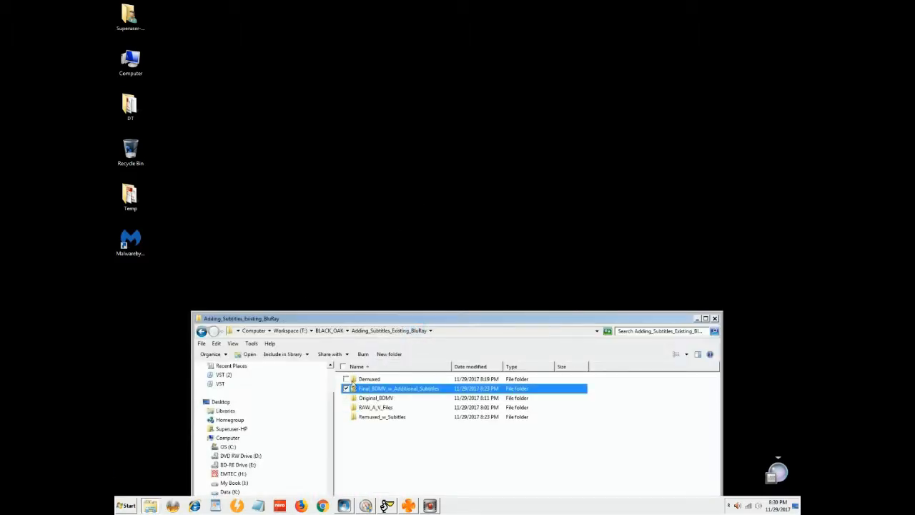
double_click(353, 381)
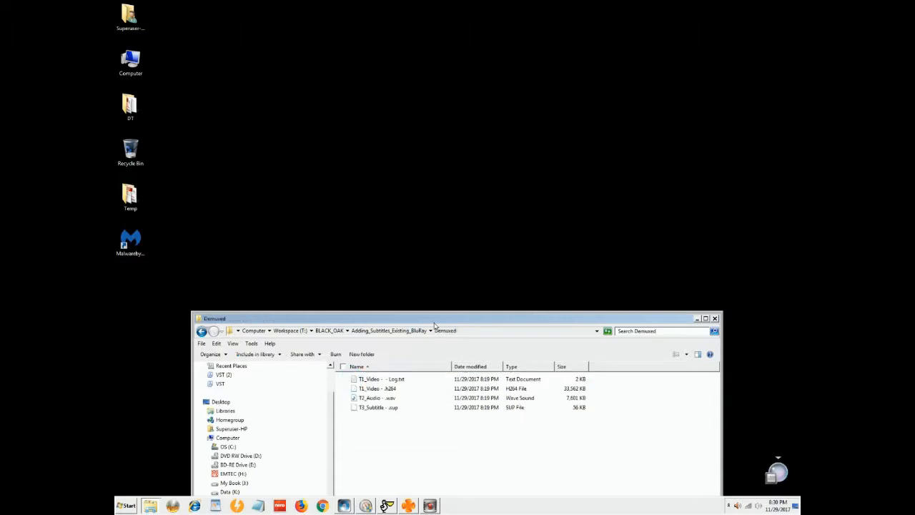
left_click_drag(434, 323, 441, 141)
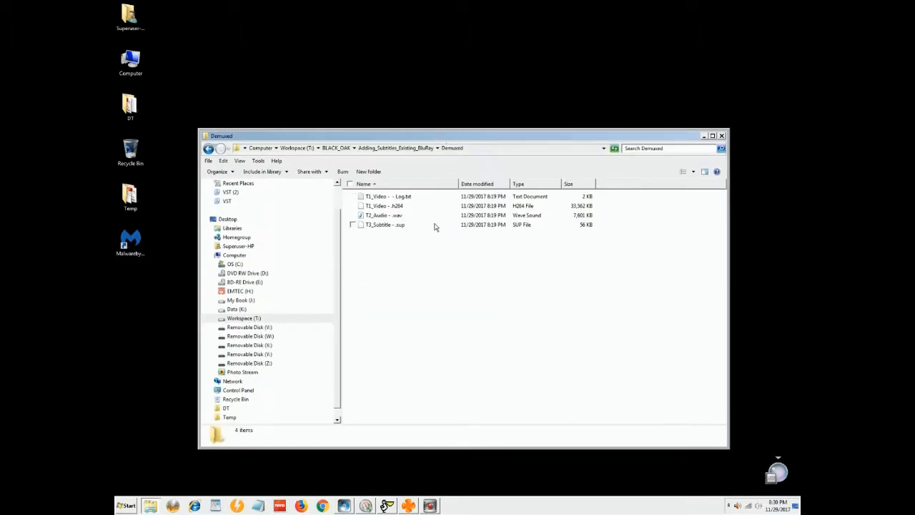
Read the demuxing log T1_Video - - Log.txt in Notepad and close it
double_click(365, 197)
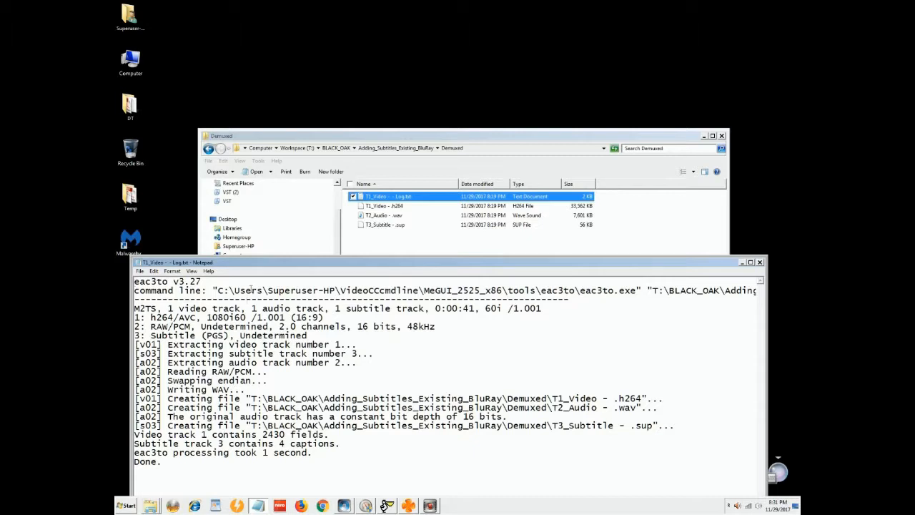
left_click_drag(256, 263, 283, 221)
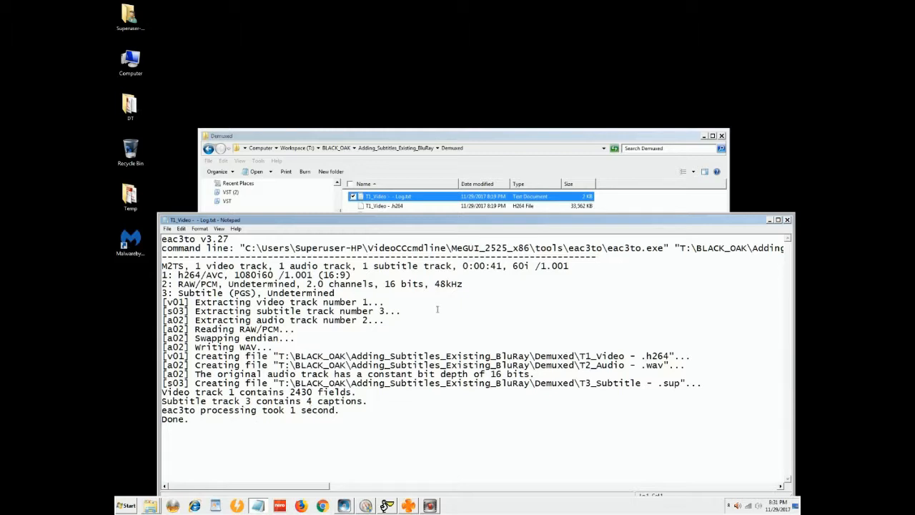
left_click(788, 220)
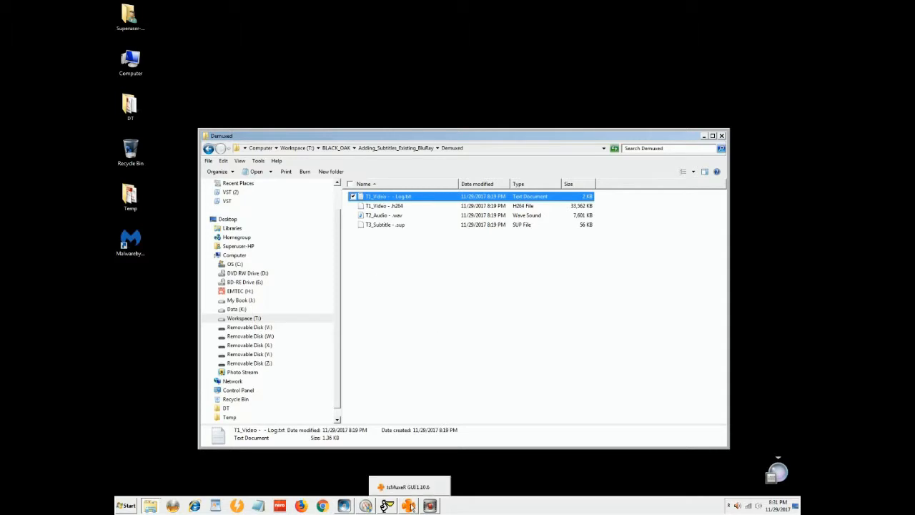
Switch to tsMuxeR GUI, enlarge its window to show all the tracks, and inspect the Sqr_exp.sup and H.264 video tracks
left_click(410, 505)
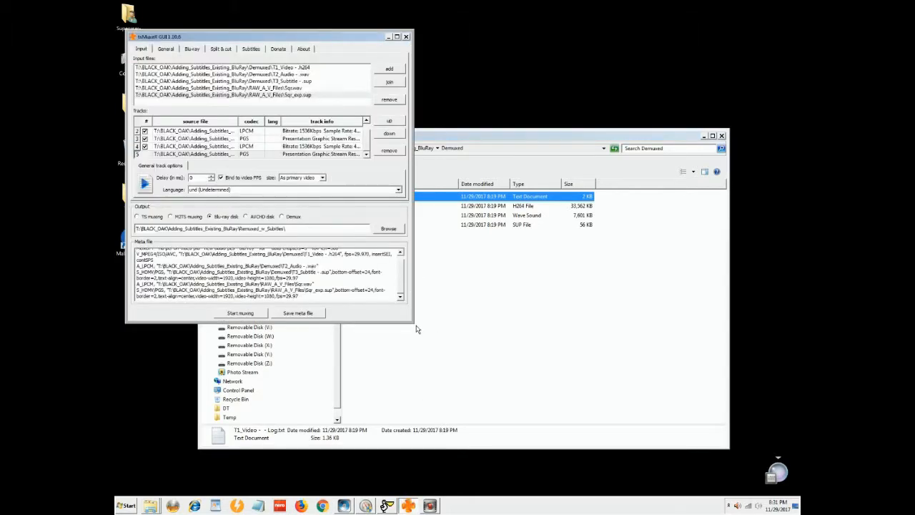
left_click_drag(409, 323, 530, 428)
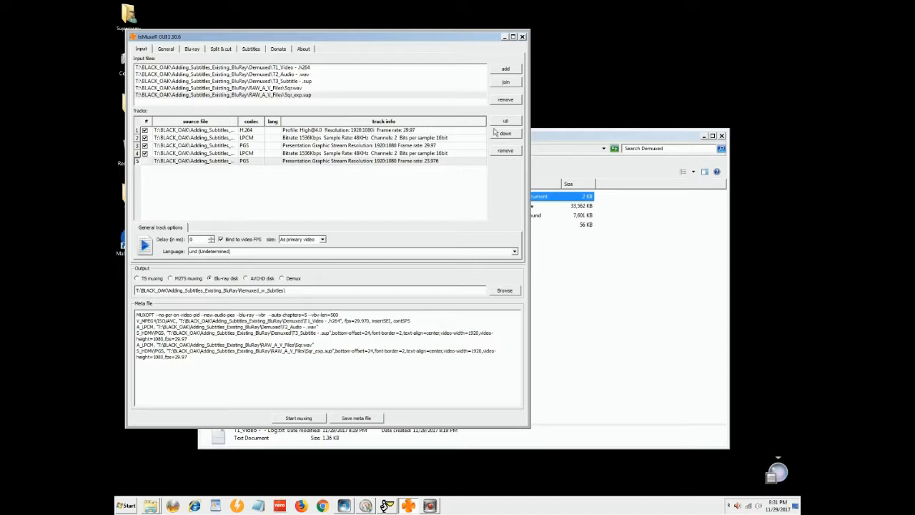
left_click(149, 163)
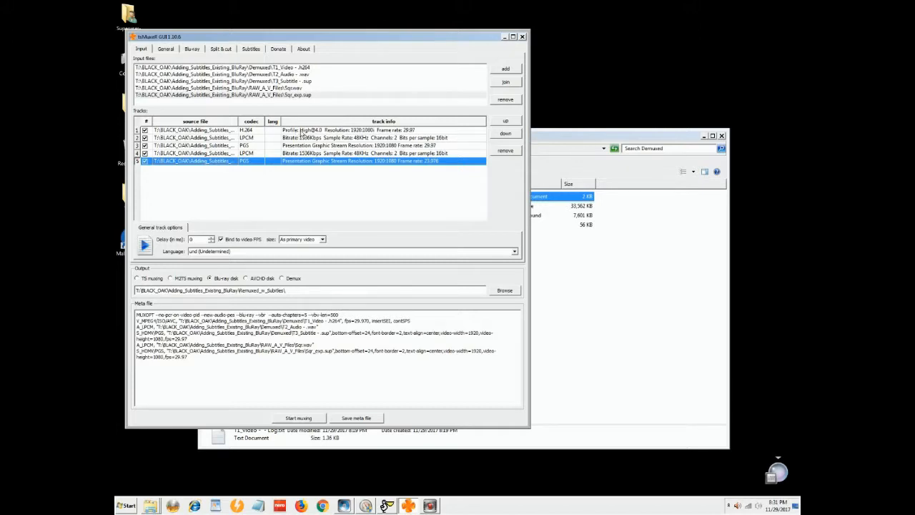
left_click(302, 131)
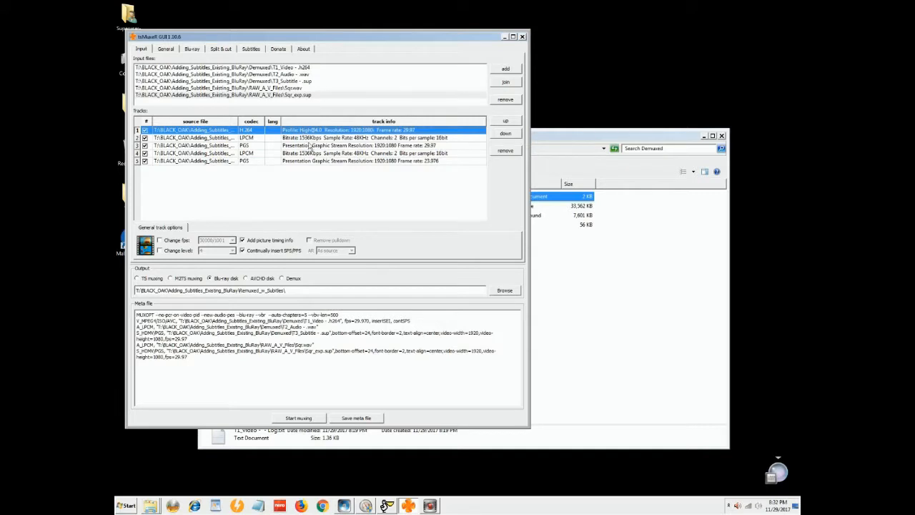
Widen the source file column and set the T2_Audio .wav track's language to eng (English)
left_click(312, 139)
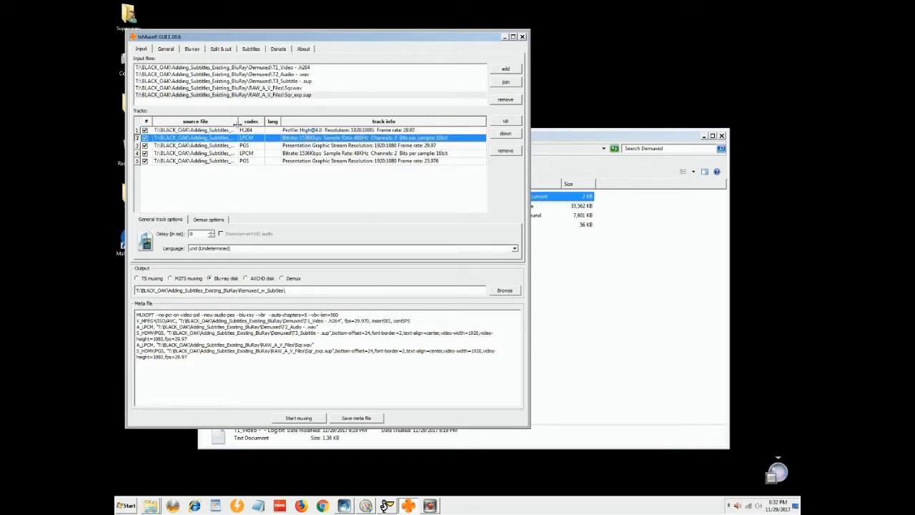
left_click_drag(239, 121, 335, 123)
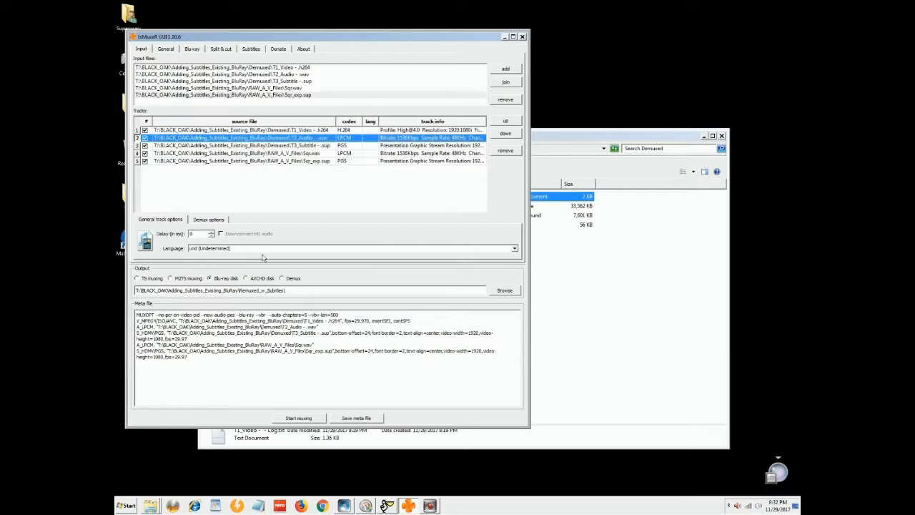
left_click(515, 250)
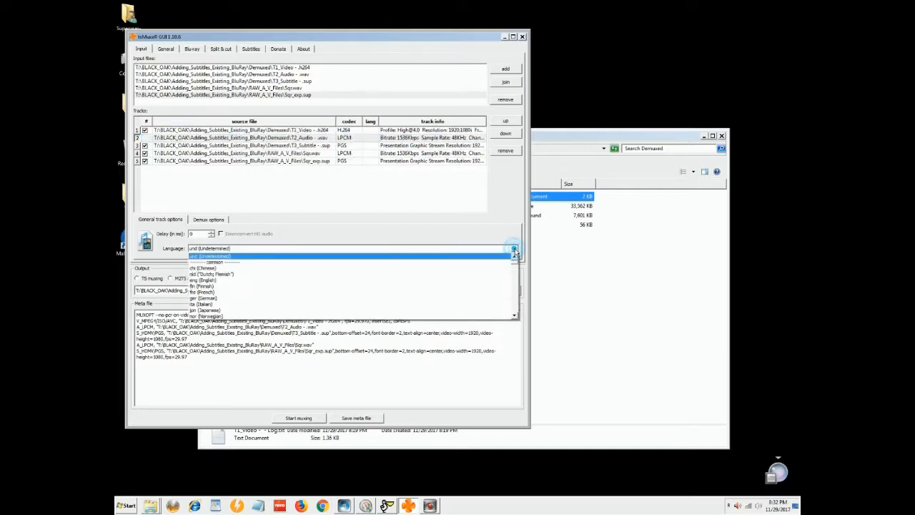
left_click(458, 280)
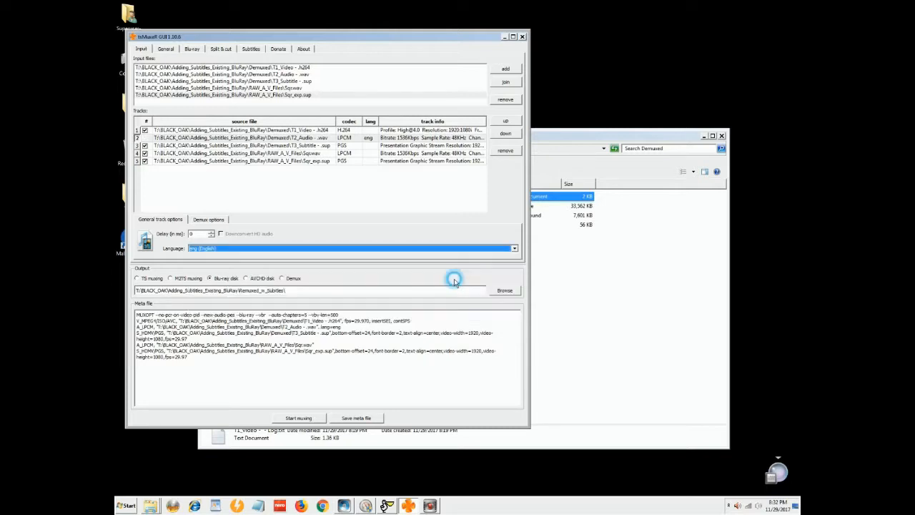
Set the T3_Subtitle .sup track's language to eng (English)
left_click(365, 147)
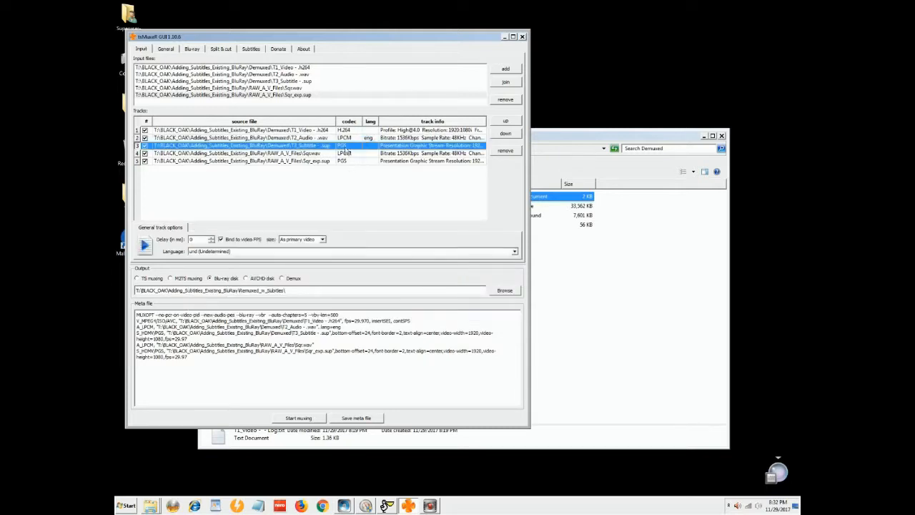
left_click(515, 252)
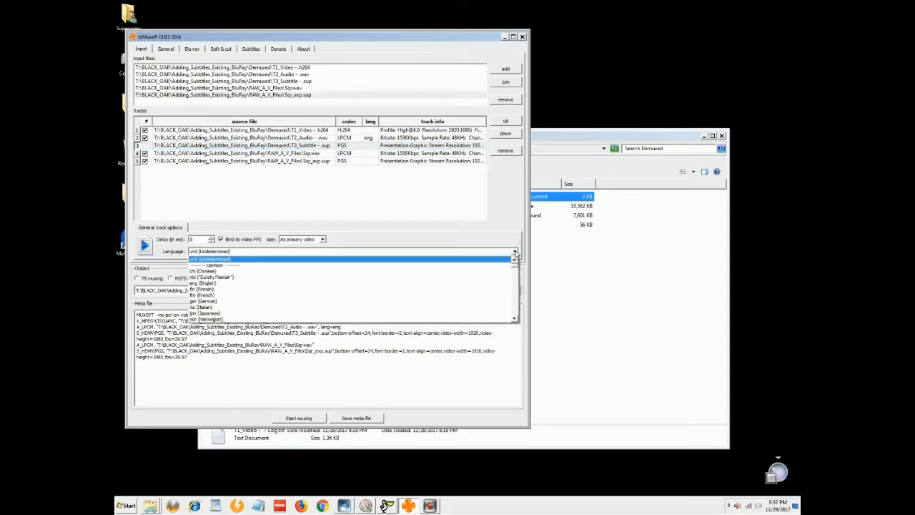
left_click(481, 284)
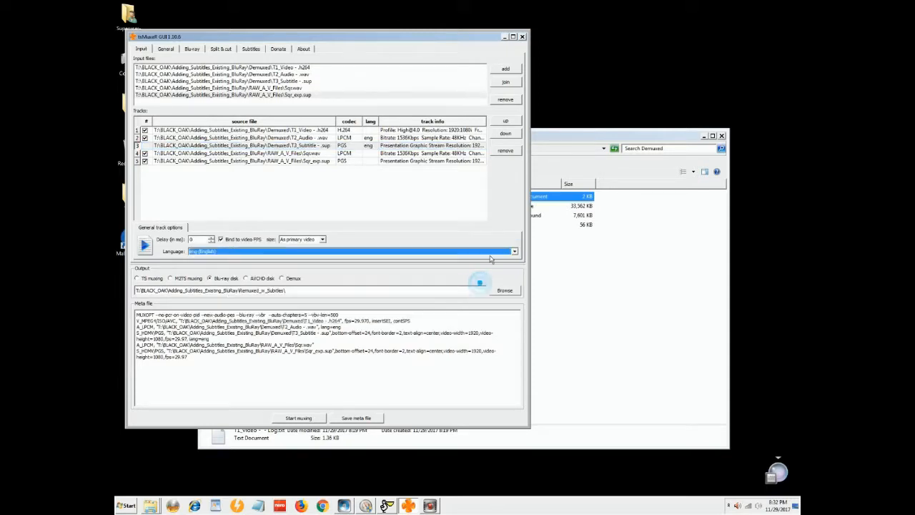
Set the language of the Sqr.wav and Sqr_exp.sup tracks to tlh (Klingon) and start muxing the Blu-ray disk
left_click(366, 154)
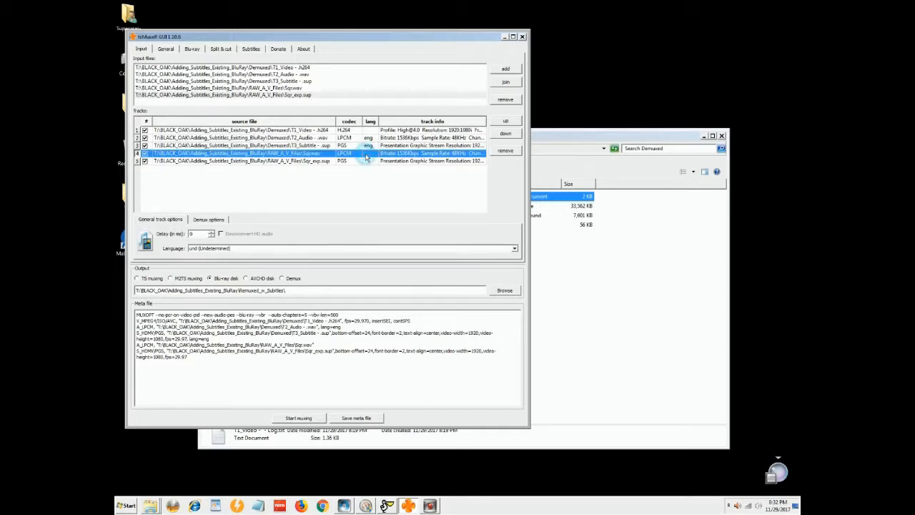
left_click(515, 249)
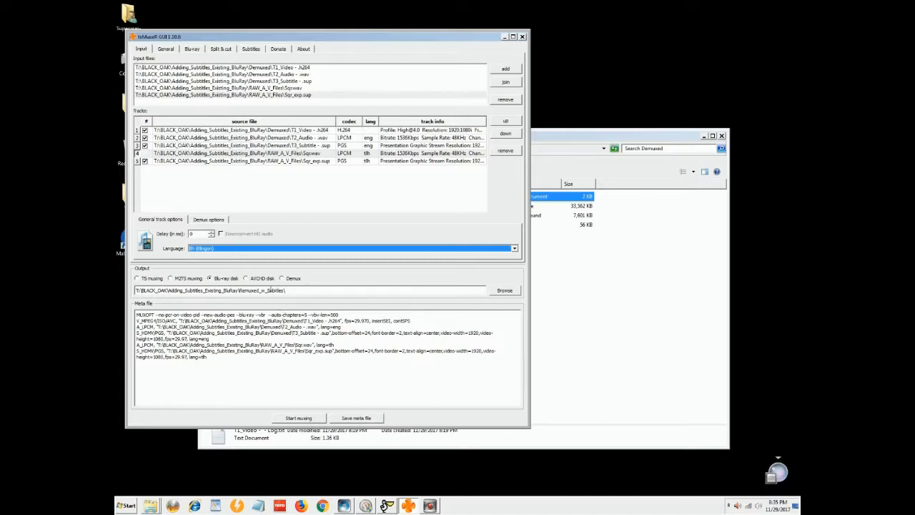
left_click(298, 418)
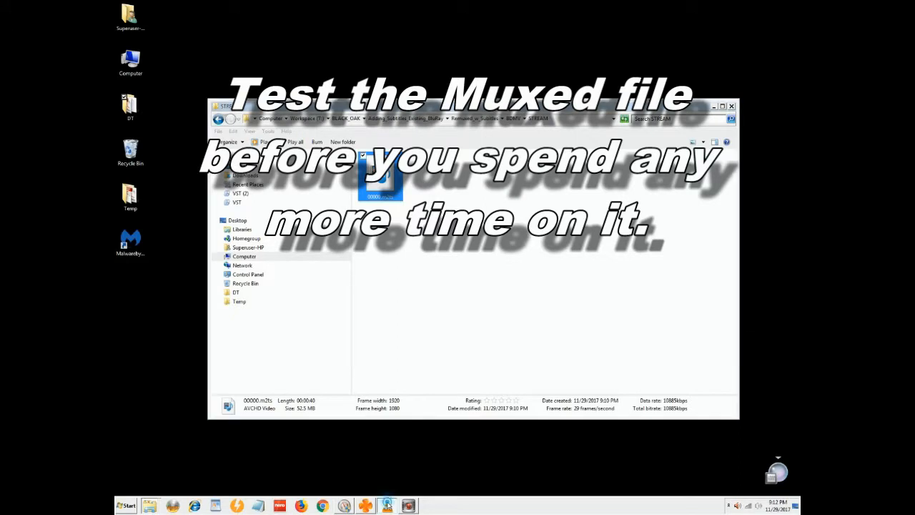
Switch to VLC media player, play 00000.m2ts from the playlist and pause it near the start
left_click(387, 505)
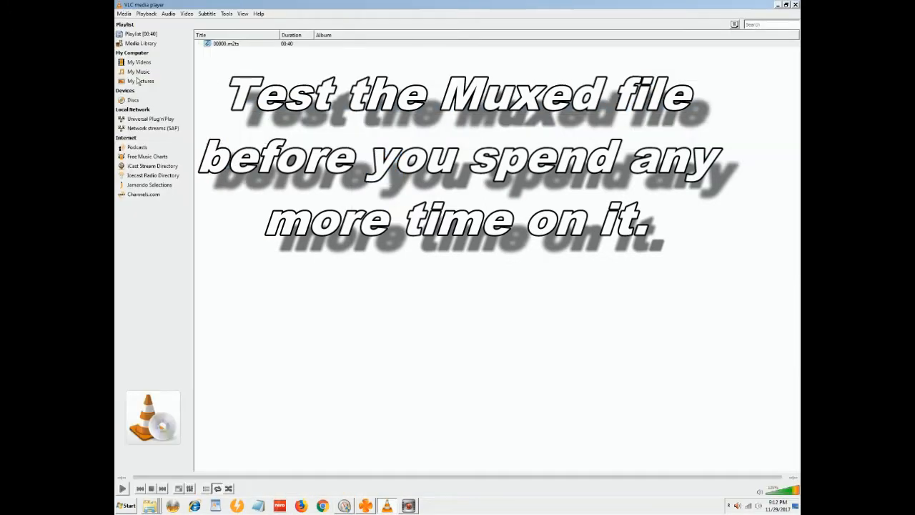
left_click(221, 44)
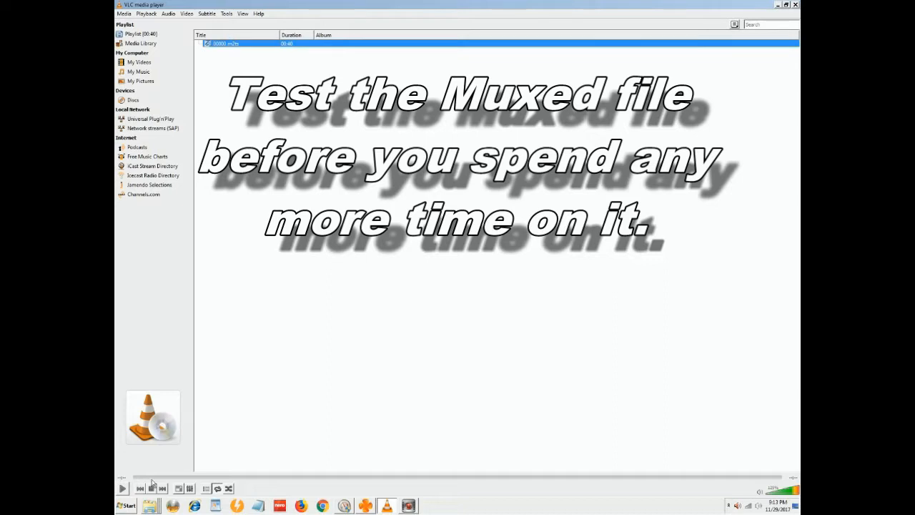
left_click(124, 489)
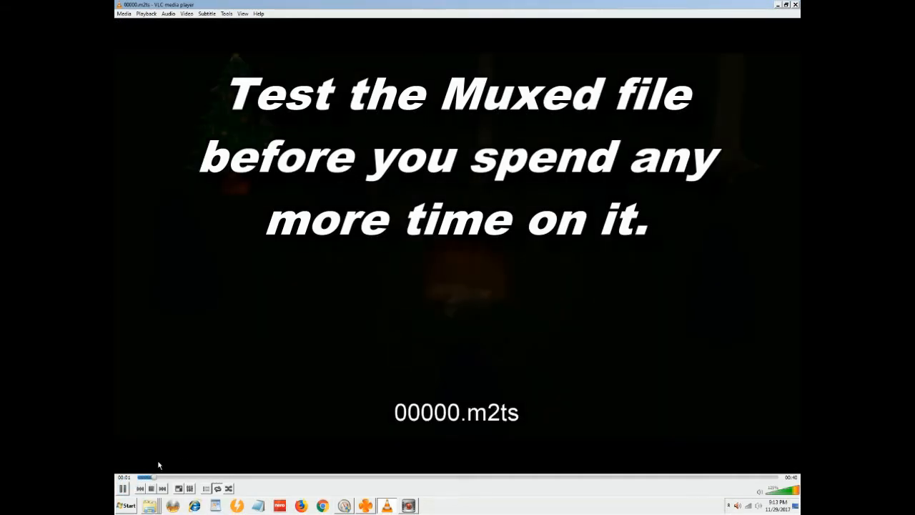
left_click(123, 489)
Enable subtitle Track 1 - [English], play the video to check those subtitles and pause it
right_click(351, 283)
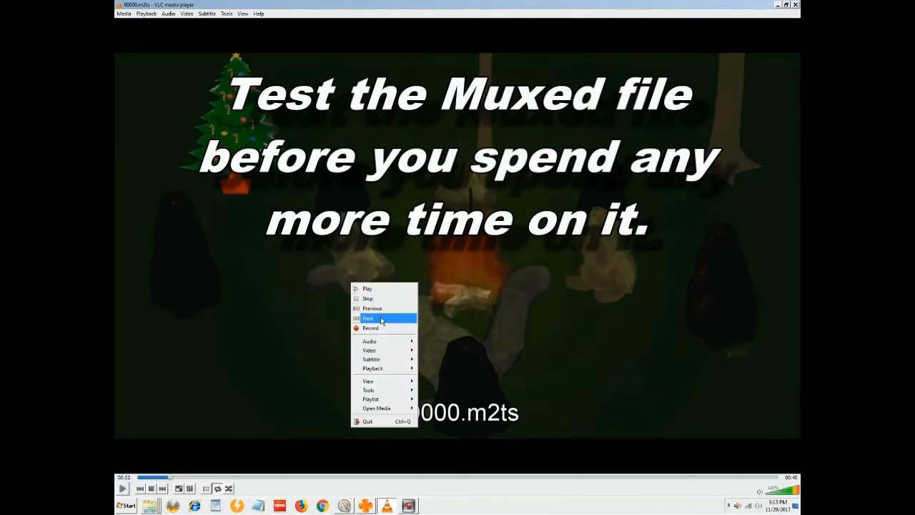
mouse_move(387, 341)
mouse_move(465, 351)
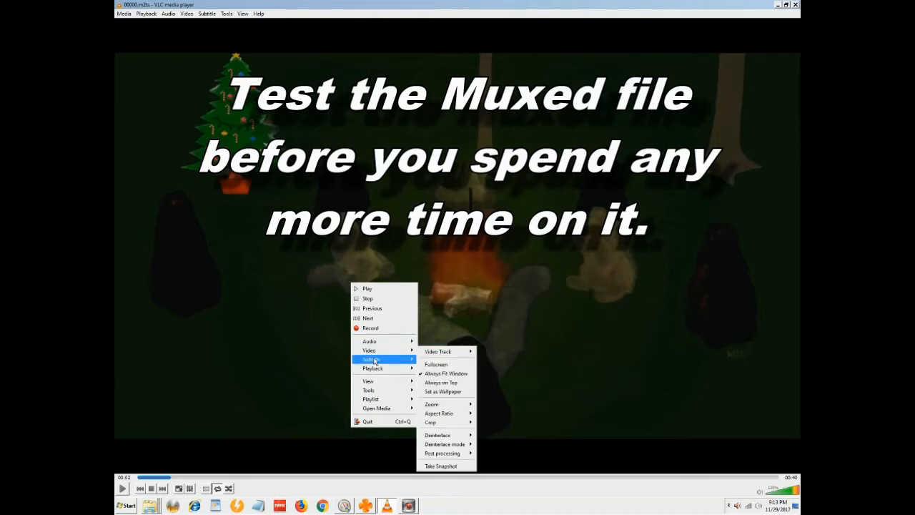
mouse_move(372, 359)
mouse_move(429, 371)
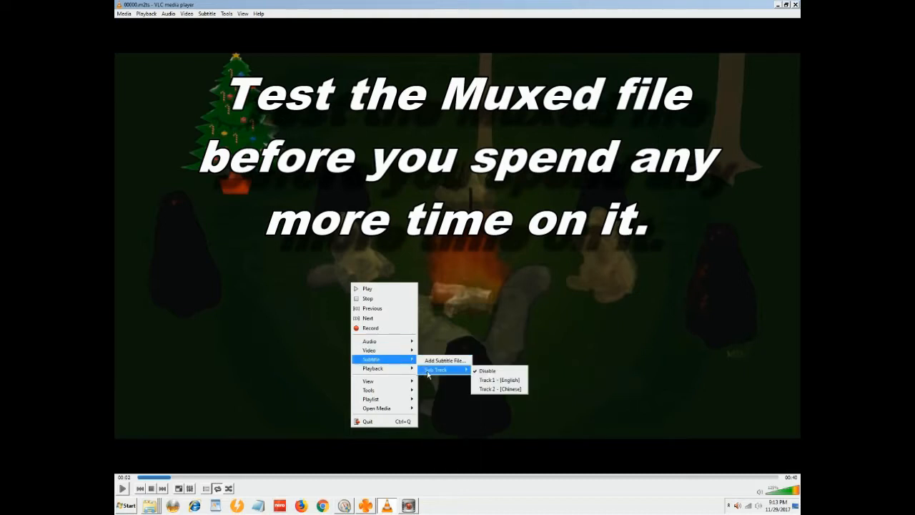
left_click(493, 379)
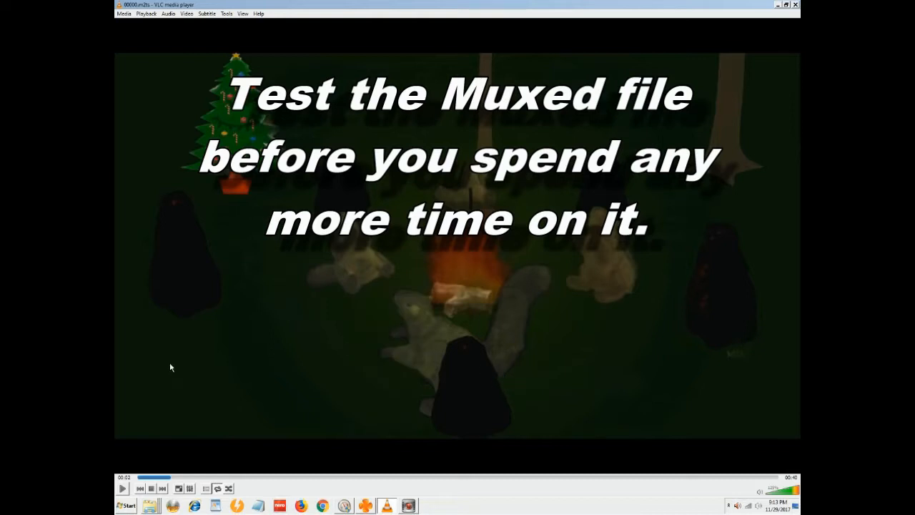
left_click(122, 489)
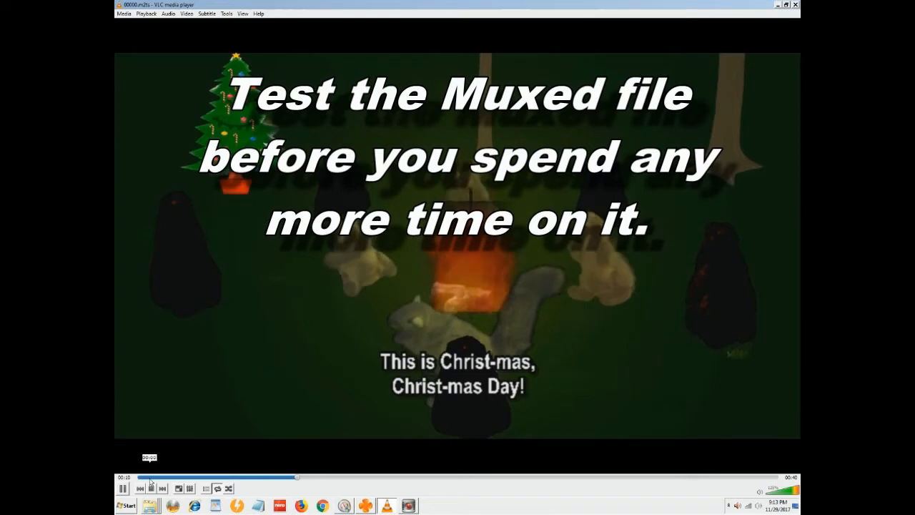
key("space")
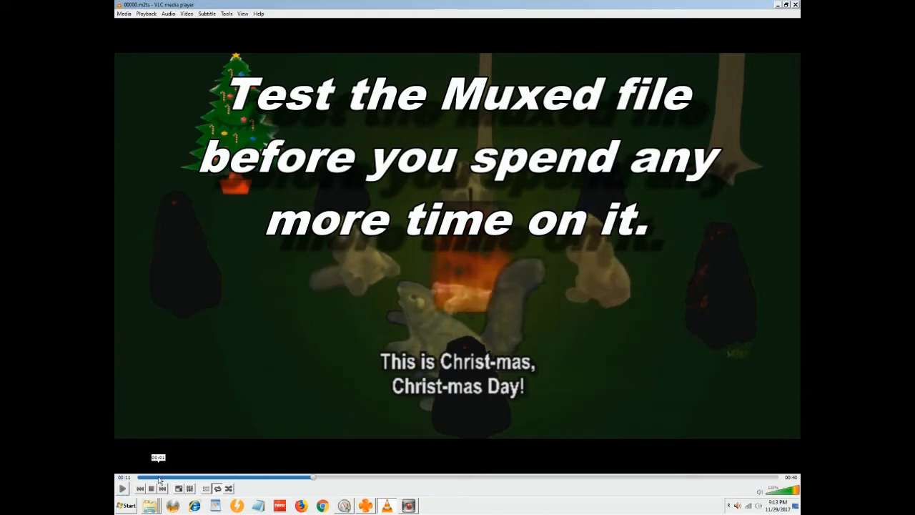
Rewind the video to near its start, select the [Chinese] audio track, play it to check the sound and pause
left_click(156, 477)
right_click(304, 281)
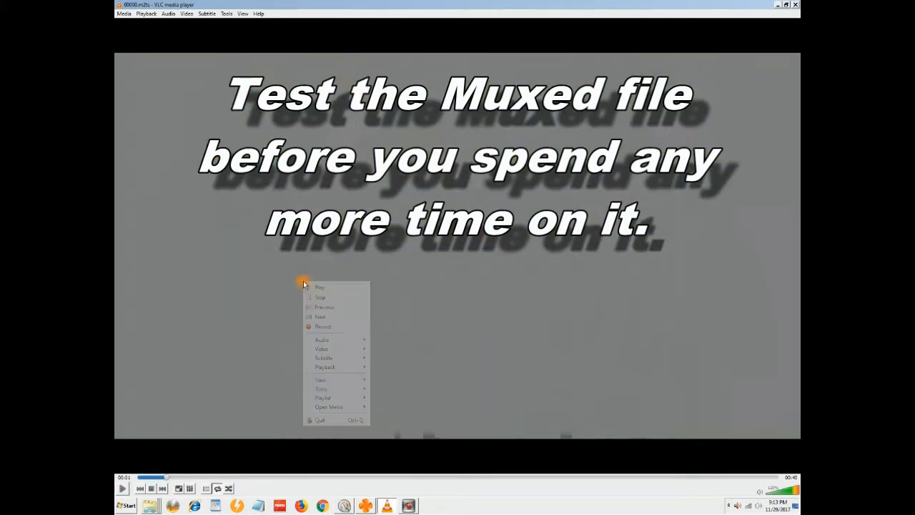
mouse_move(343, 351)
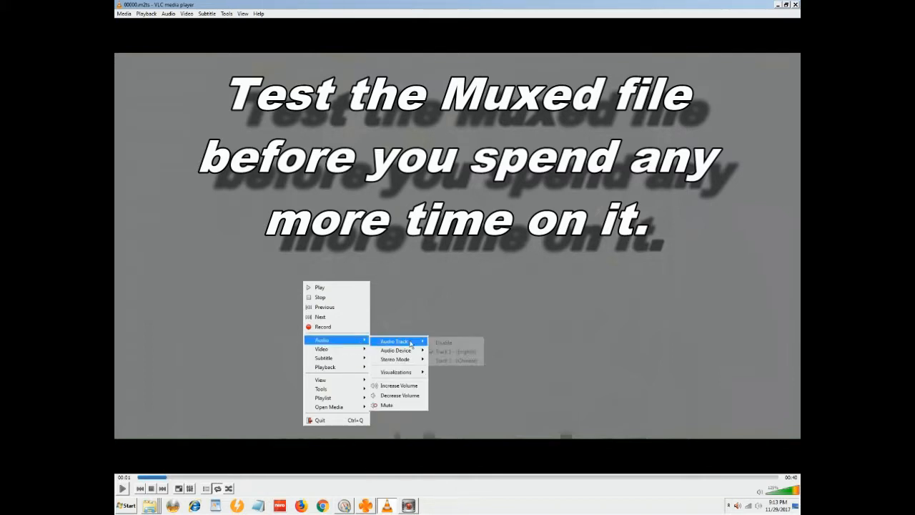
left_click(445, 360)
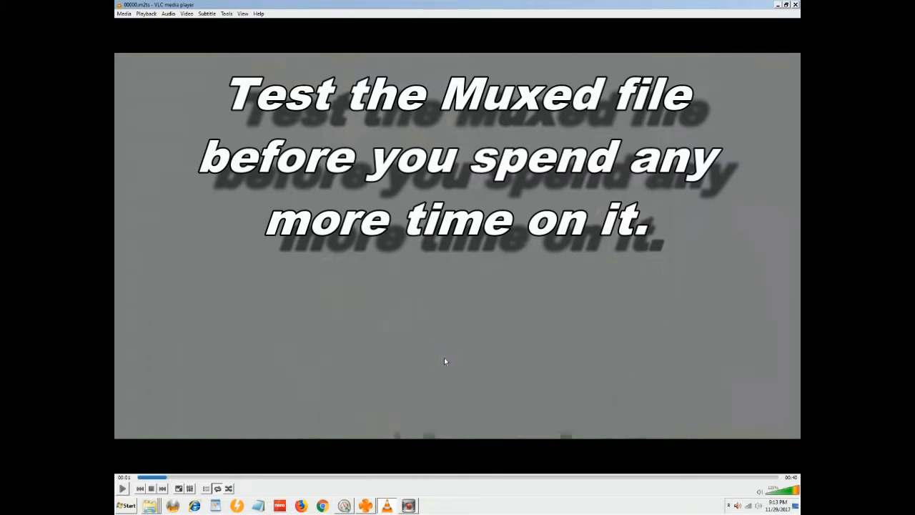
left_click(122, 489)
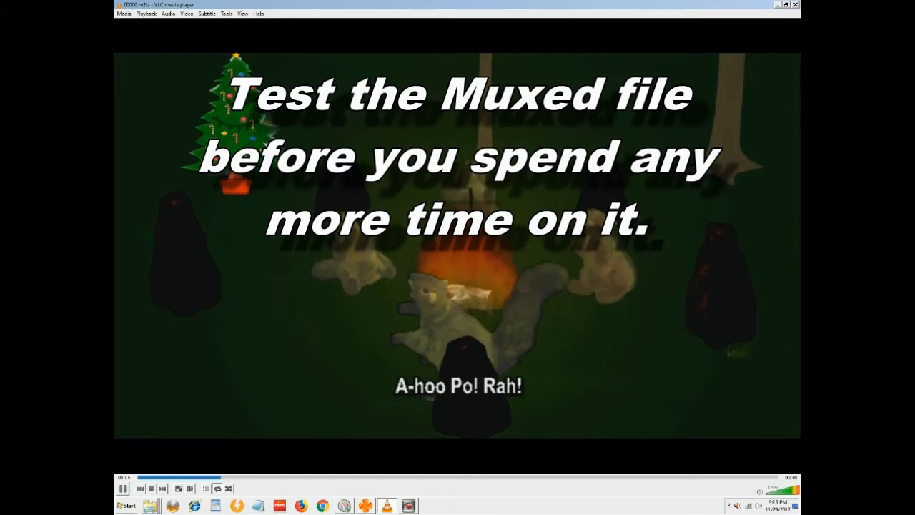
left_click(123, 489)
Rewind to near the start, select subtitle Track 2 - [Chinese], play the video to check it, pause and close VLC
left_click(158, 476)
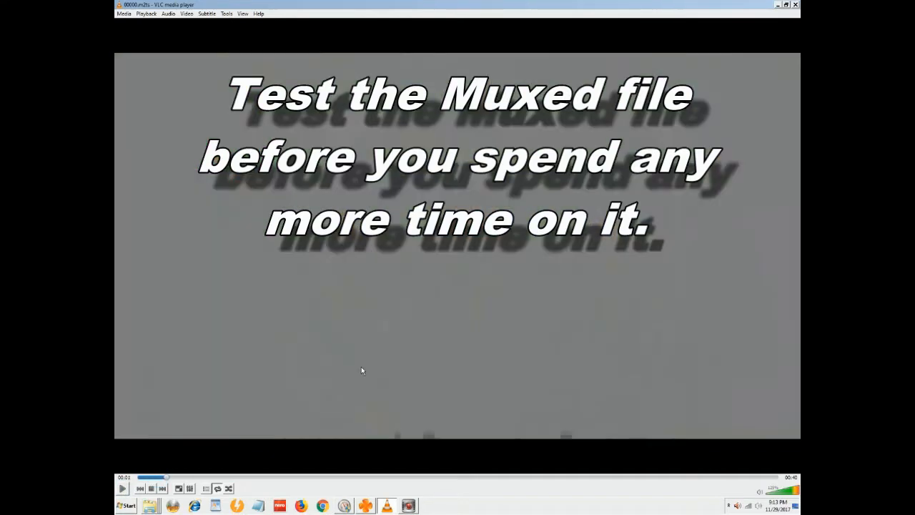
right_click(361, 370)
mouse_move(389, 445)
mouse_move(471, 455)
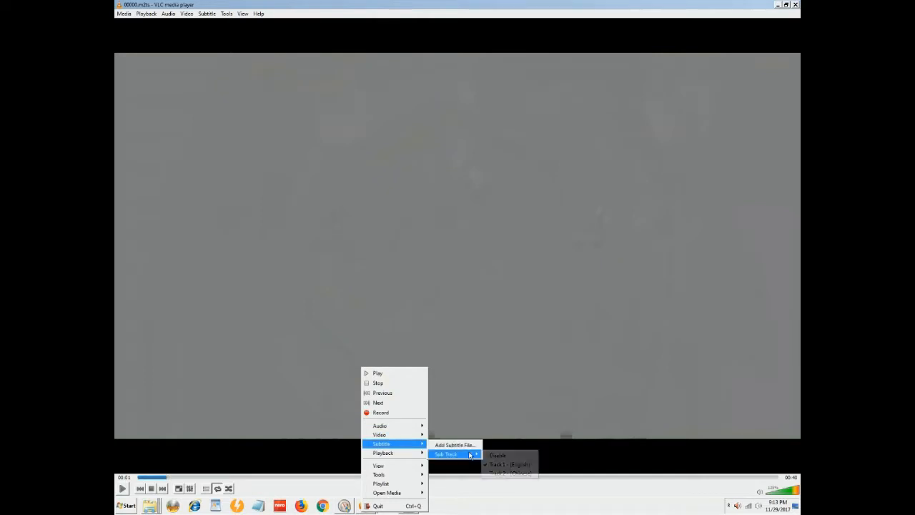
left_click(502, 472)
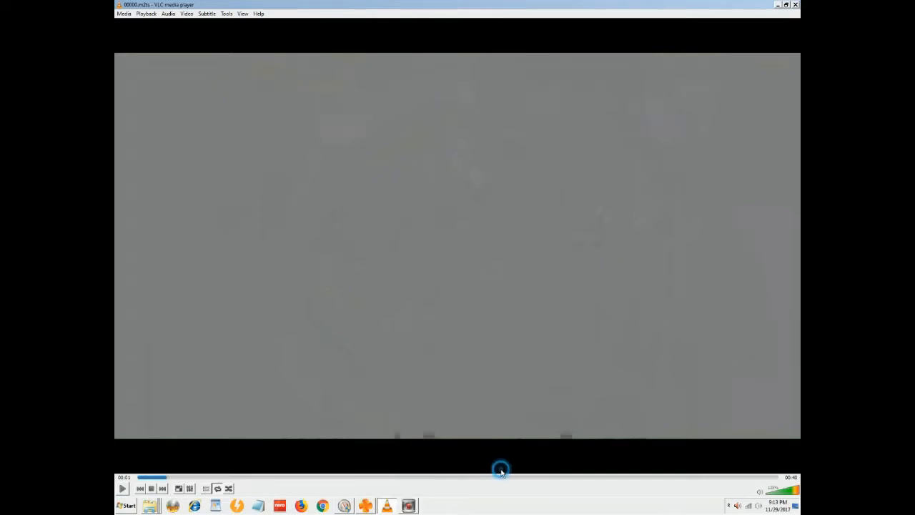
left_click(123, 489)
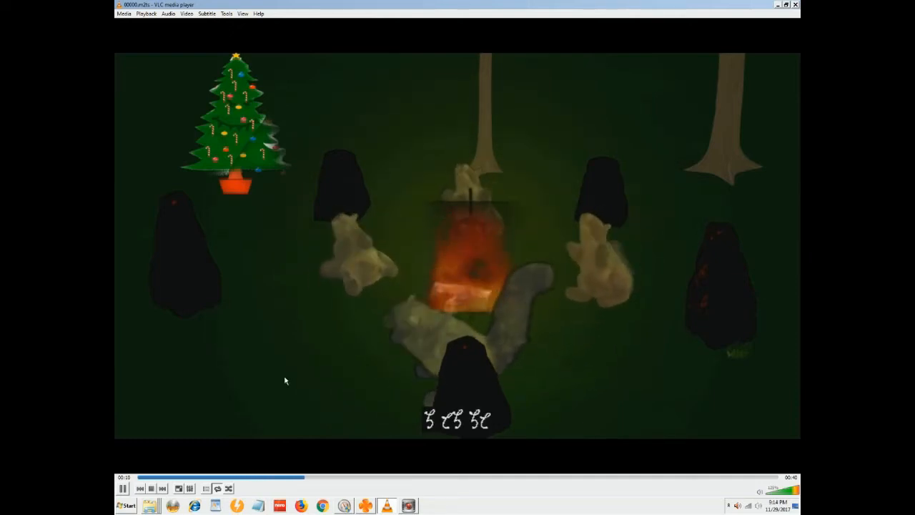
key("space")
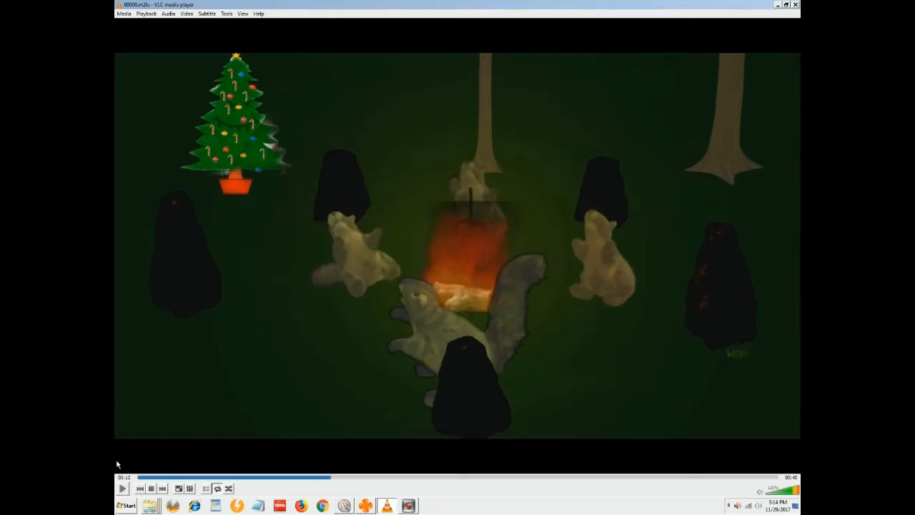
left_click(796, 6)
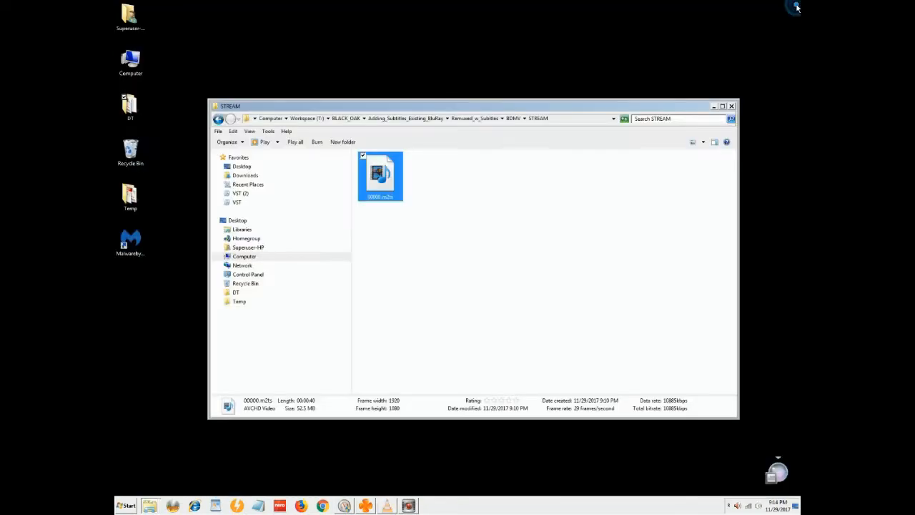
In the STREAM Windows Explorer window, deselect 00000.m2ts and go up to the Adding_Subtitles_Existing_BluRay folder
left_click(459, 166)
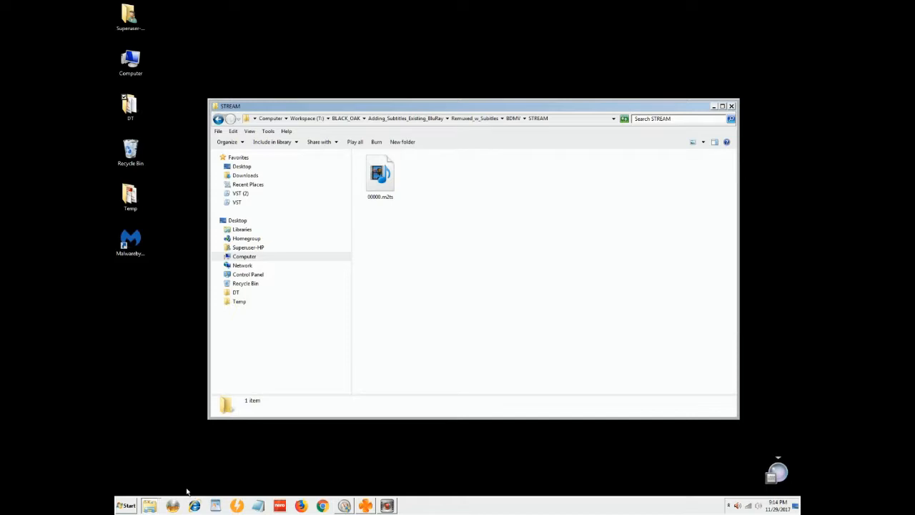
mouse_move(148, 508)
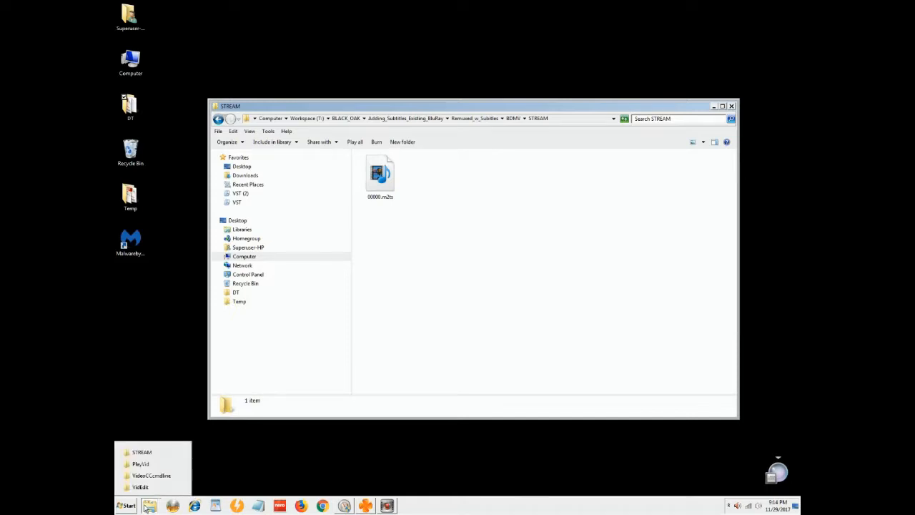
left_click(136, 453)
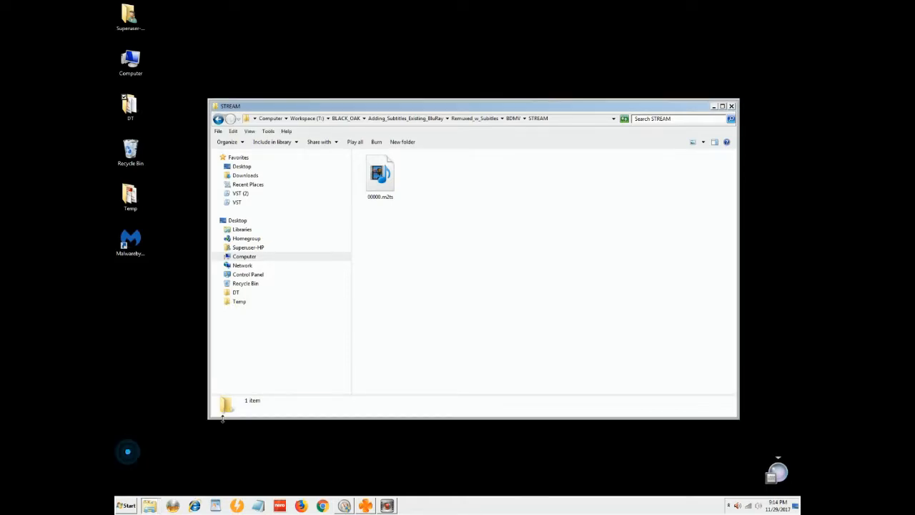
left_click(427, 120)
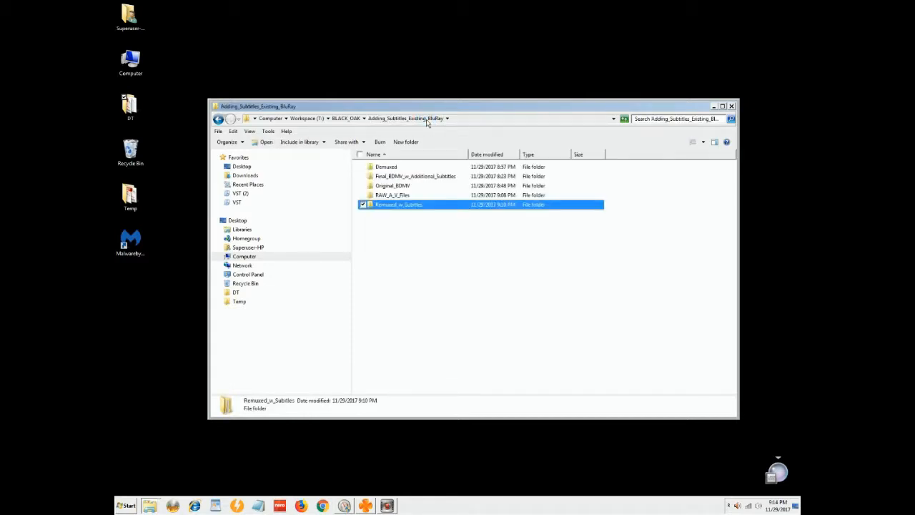
Open the Final_BDMV_w_Additional_Subtitles folder in a new window and move it down below the parent folder's listing
right_click(371, 175)
left_click(350, 187)
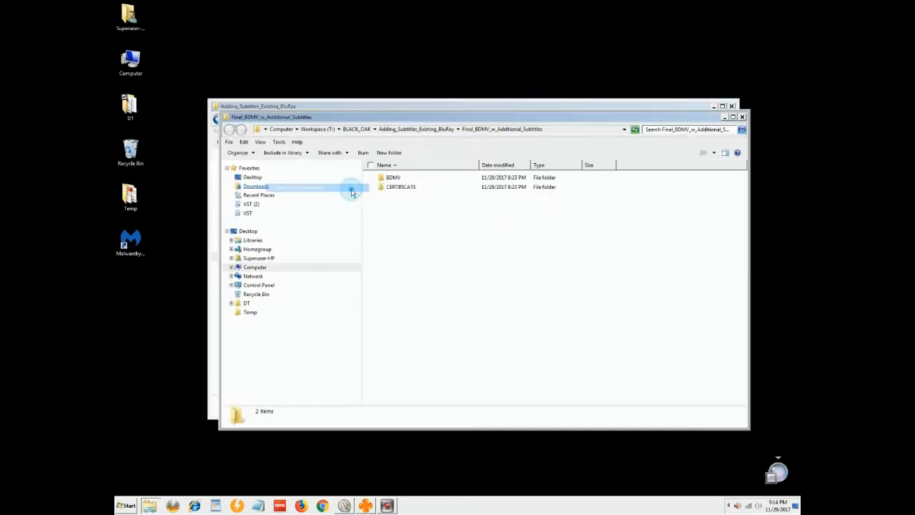
left_click_drag(520, 118, 506, 230)
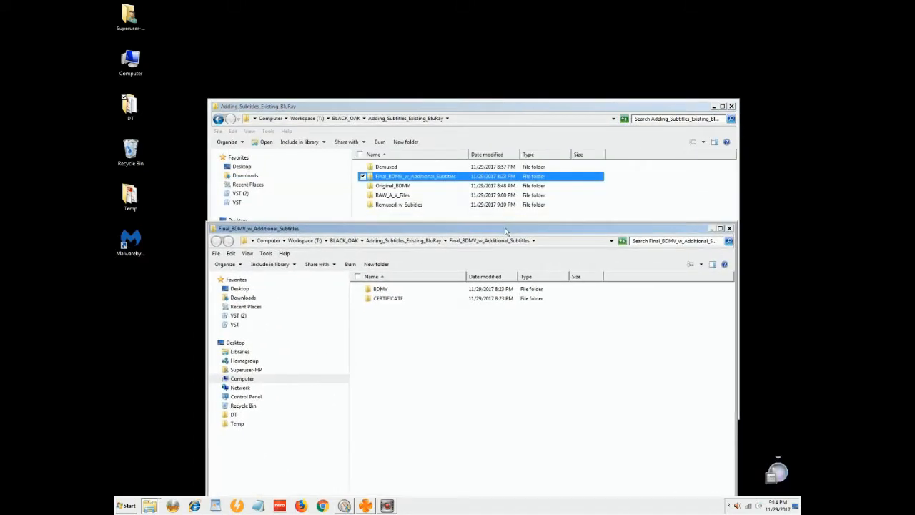
Minimize the Adding_Subtitles_Existing_BluRay and Final_BDMV_w_Additional_Subtitles windows
left_click(444, 106)
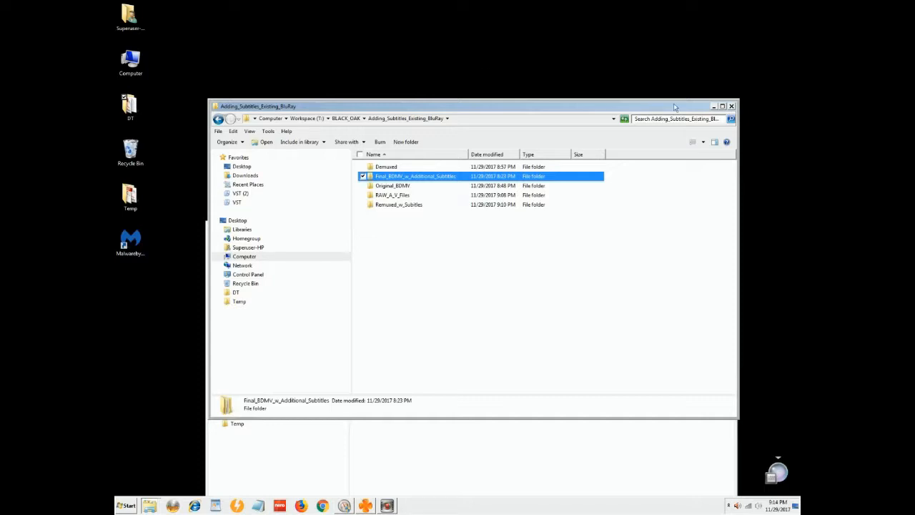
left_click(713, 107)
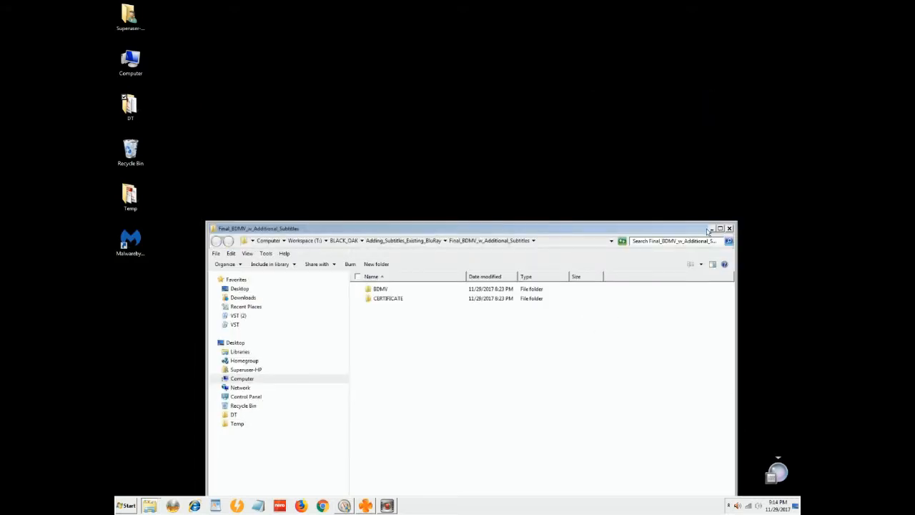
left_click(713, 229)
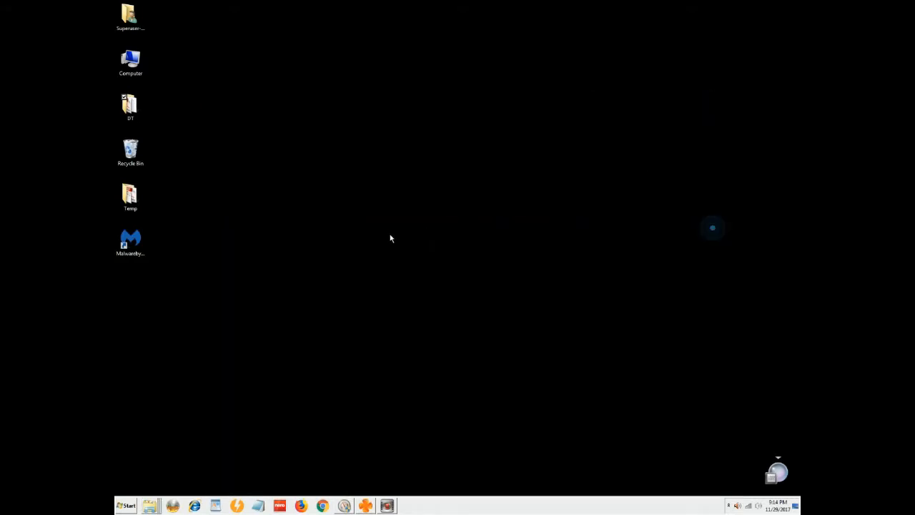
From the PlayVid folder, bring the Blu-ray up in a maximized Corel WinDVD and start the movie from the disc menu
left_click(151, 508)
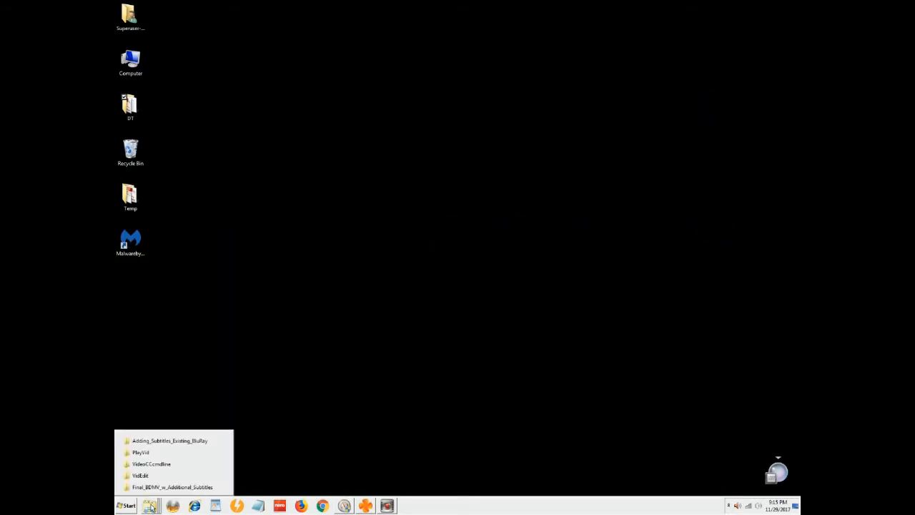
left_click(136, 452)
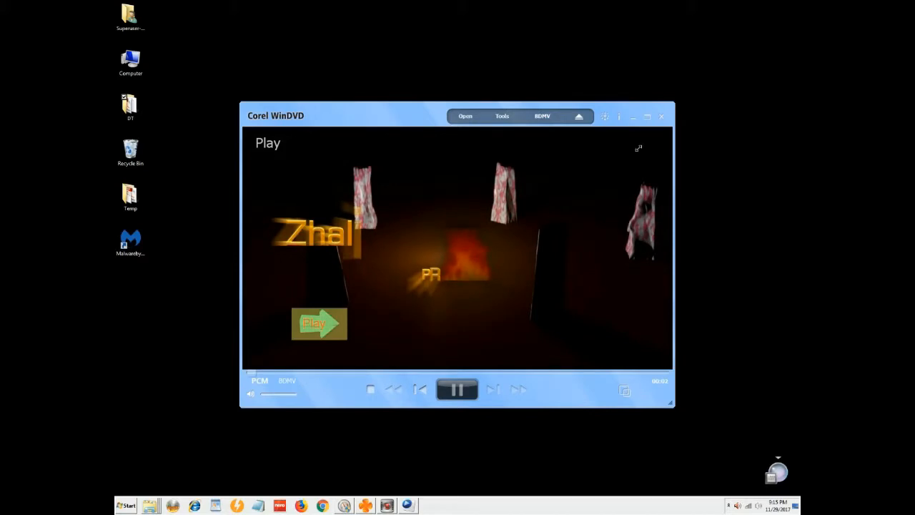
left_click(647, 116)
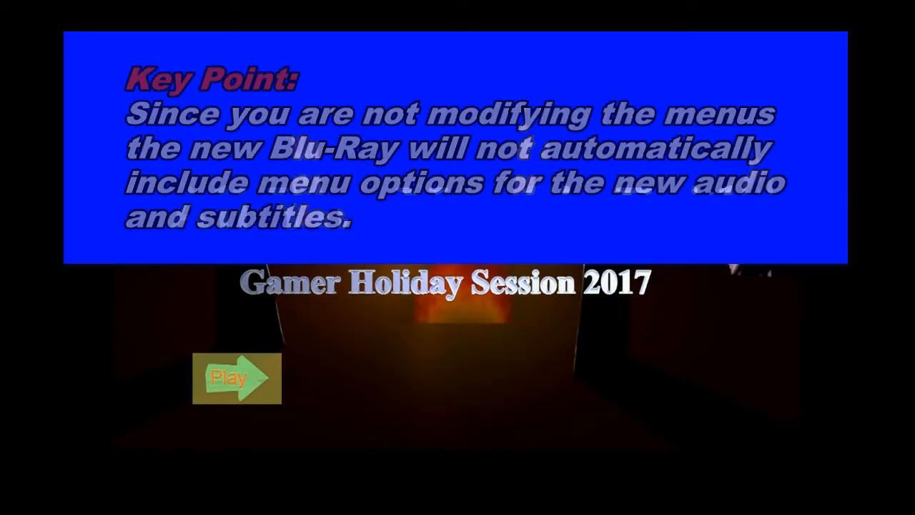
left_click(243, 379)
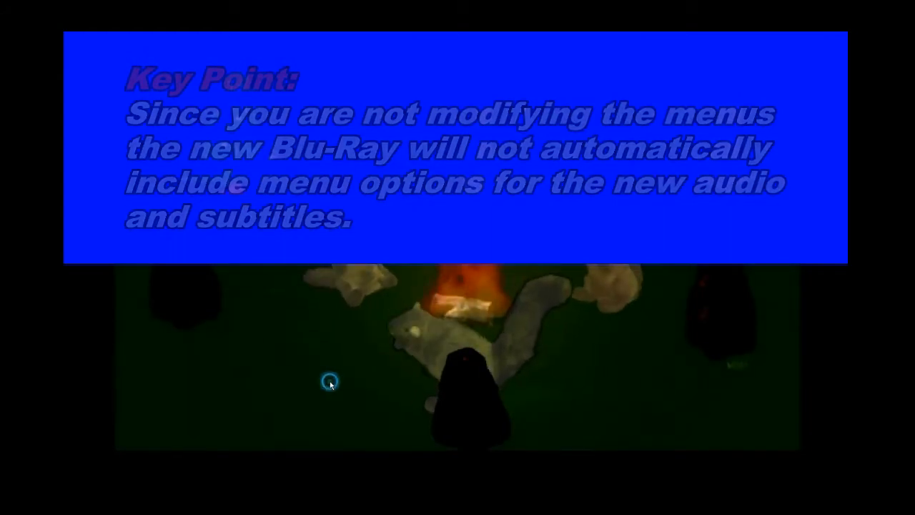
Pause the movie, enable the English subtitles to check the available subtitle choices, and resume playback
mouse_move(331, 382)
left_click(461, 499)
right_click(352, 384)
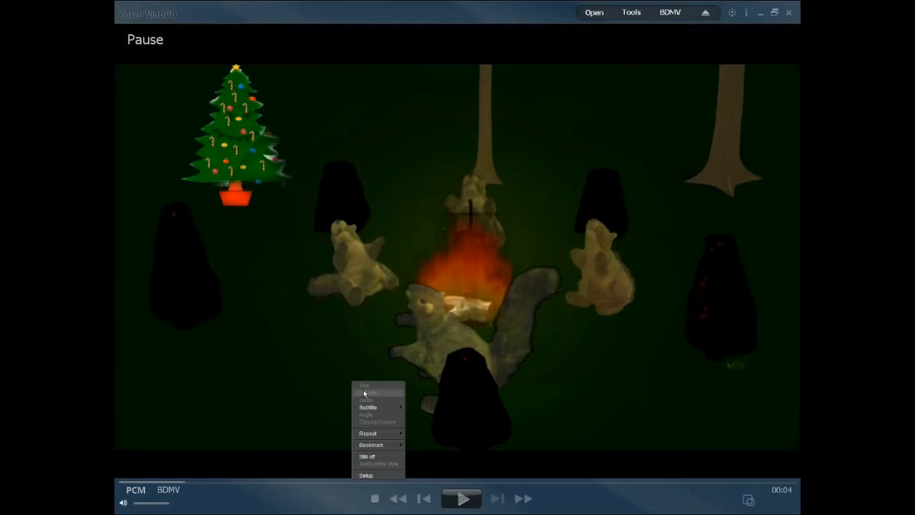
mouse_move(368, 407)
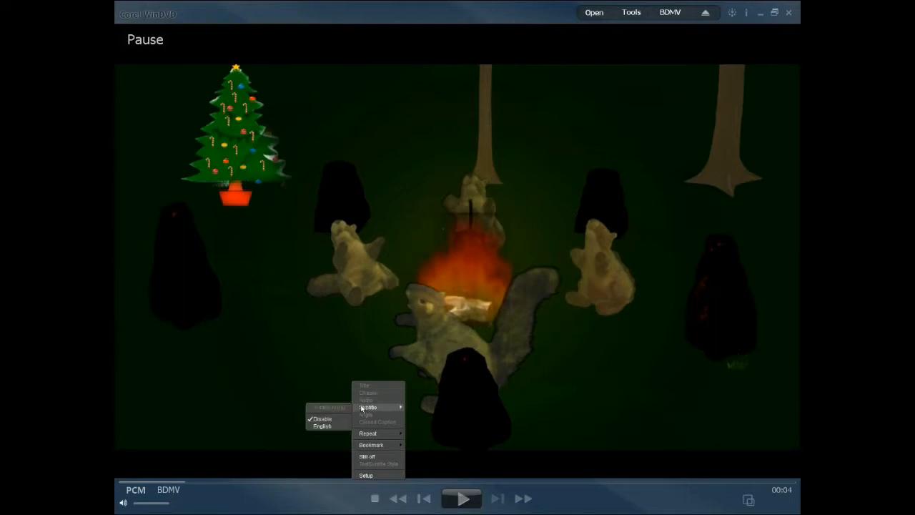
left_click(333, 427)
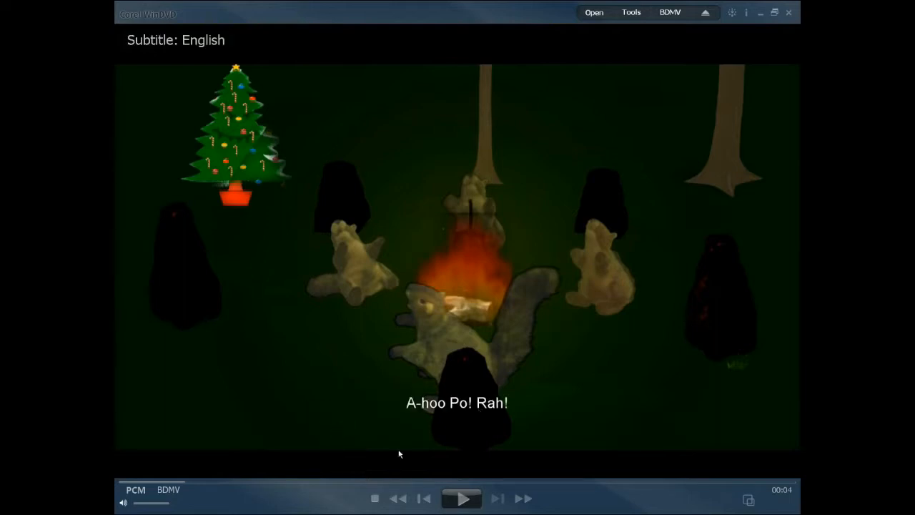
right_click(371, 382)
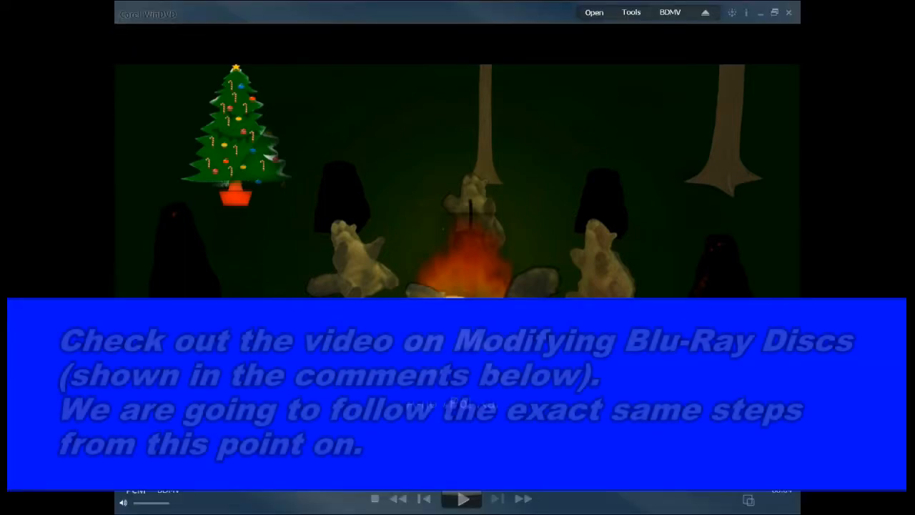
left_click(464, 499)
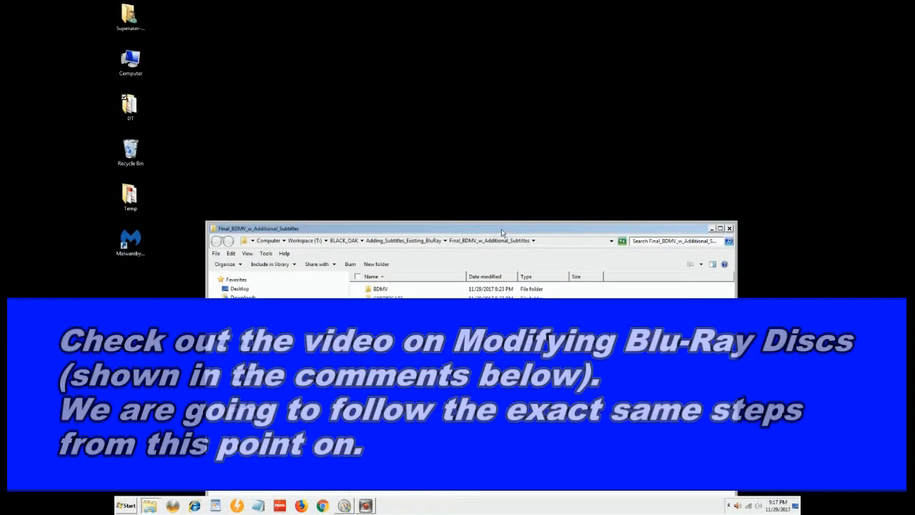
Arrange the Final_BDMV_w_Additional_Subtitles window above the remuxed one and open the BDMV\STREAM folder in both windows
left_click_drag(501, 227, 494, 73)
left_click(361, 137)
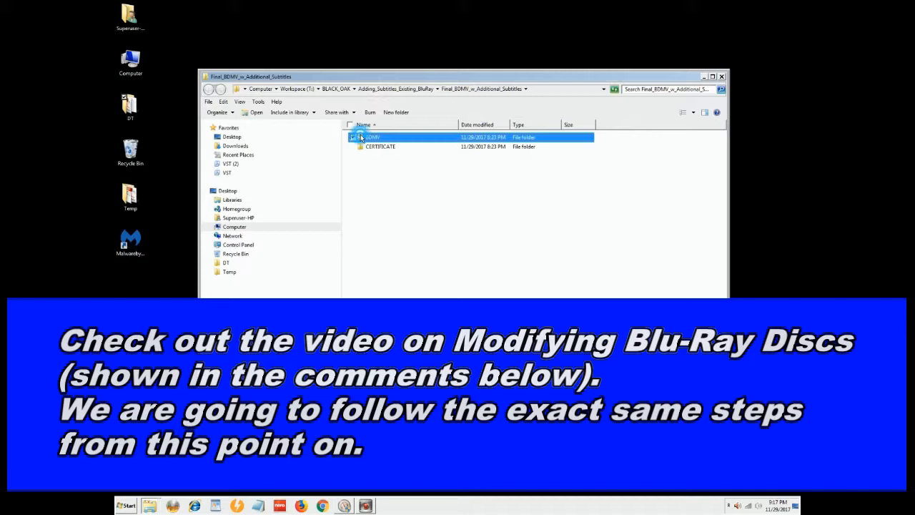
double_click(361, 138)
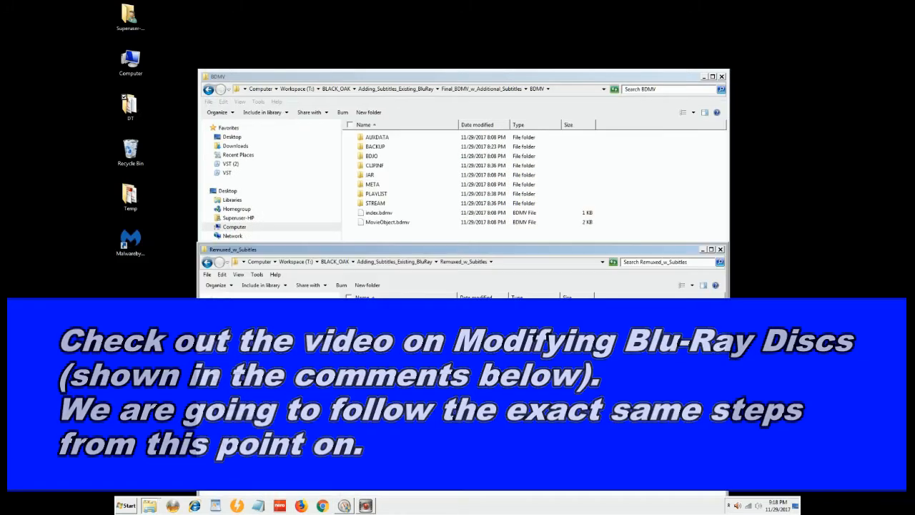
double_click(372, 309)
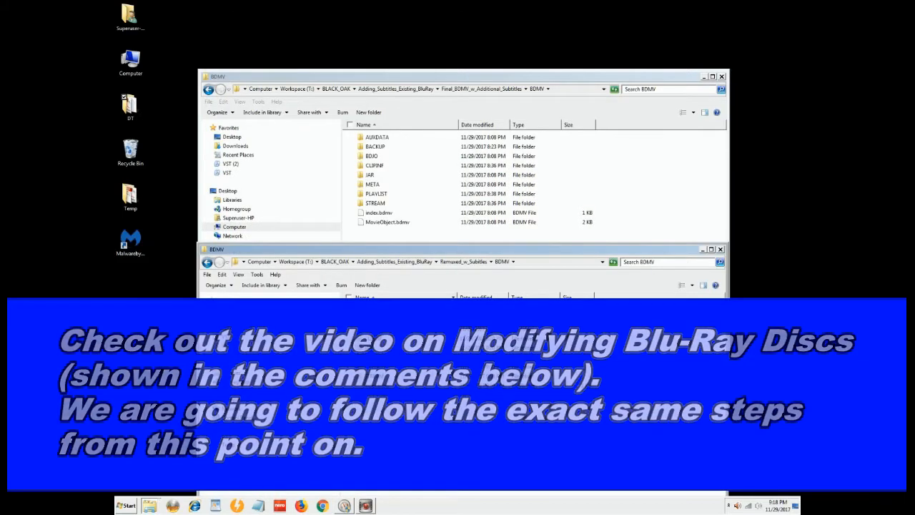
left_click(361, 206)
double_click(361, 206)
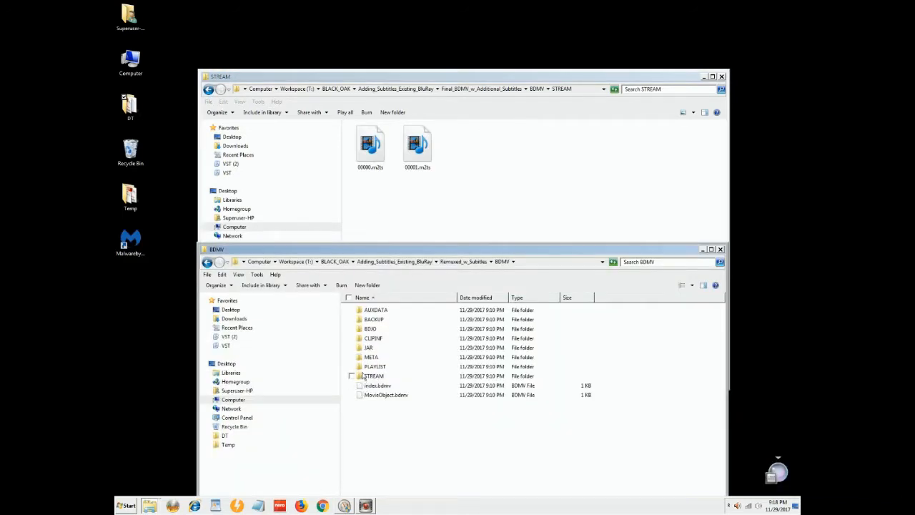
double_click(362, 377)
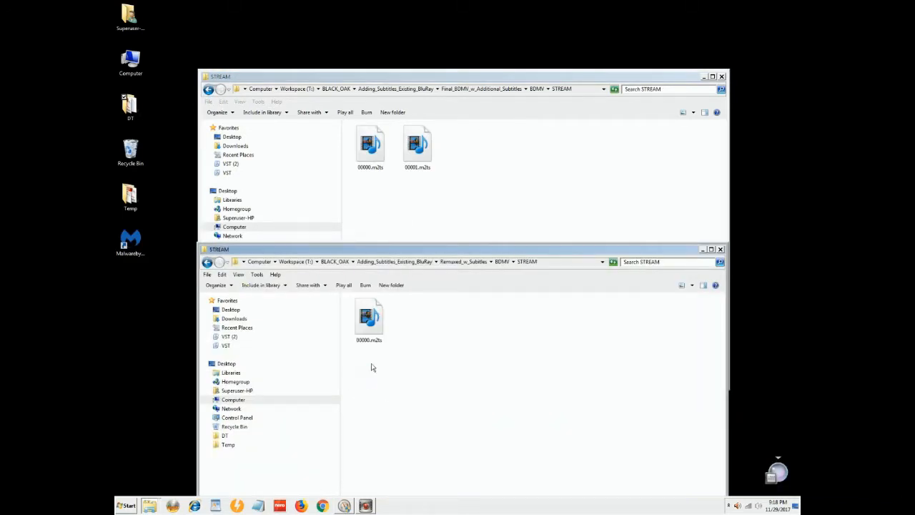
Delete 00000.m2ts from the final STREAM folder and move the remuxed 00000.m2ts into its place
left_click(372, 156)
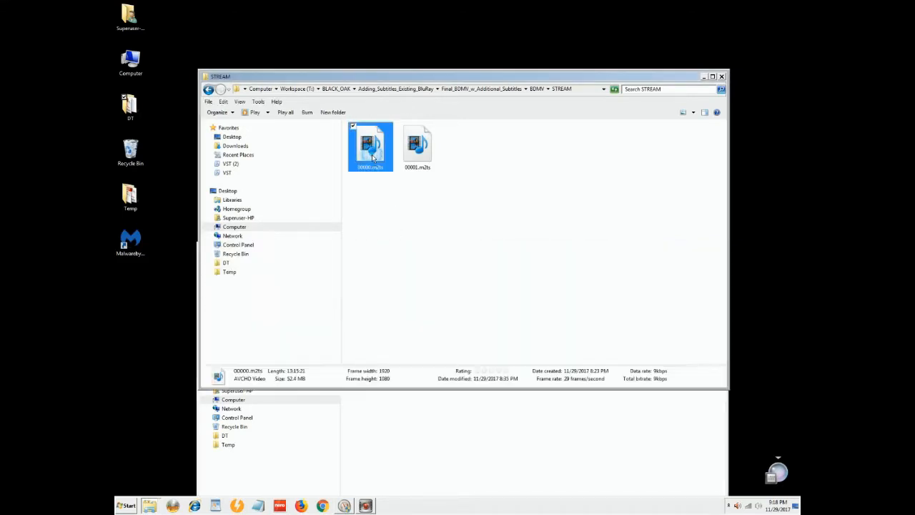
key("Delete")
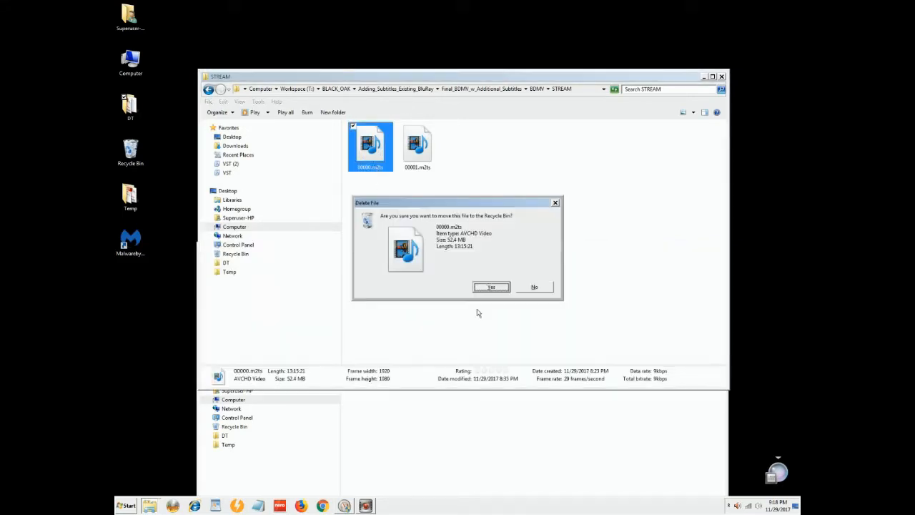
left_click(491, 287)
left_click(390, 423)
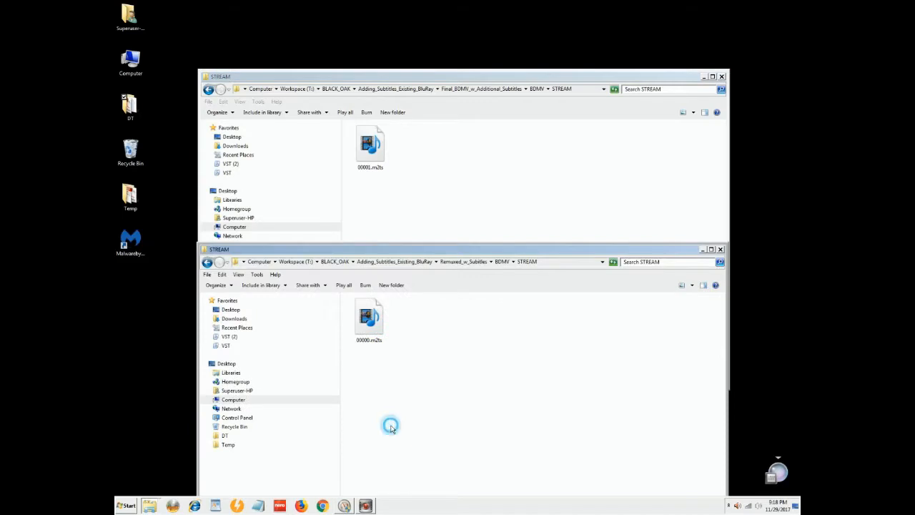
left_click(365, 319)
left_click_drag(365, 318, 422, 164)
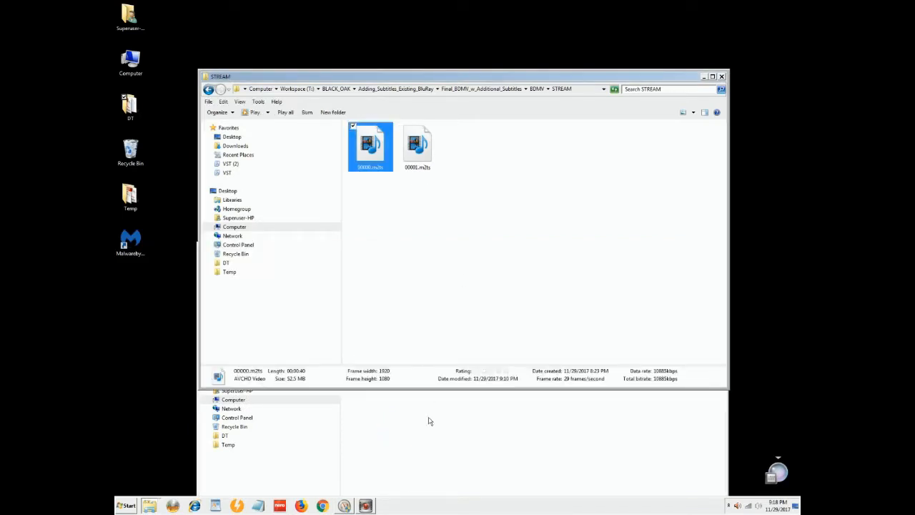
left_click(429, 427)
Go back up to BDMV and open the CLIPINF folder in both the final and the remuxed windows
left_click(537, 89)
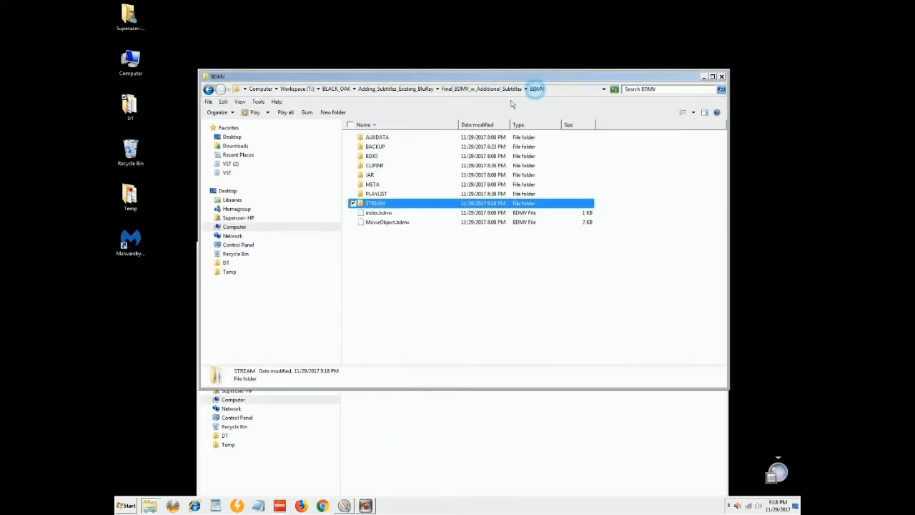
double_click(360, 165)
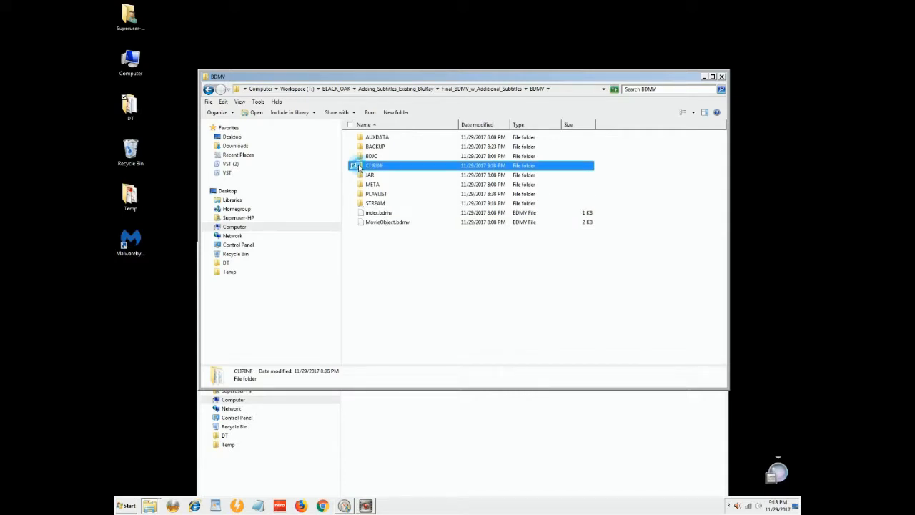
left_click(410, 415)
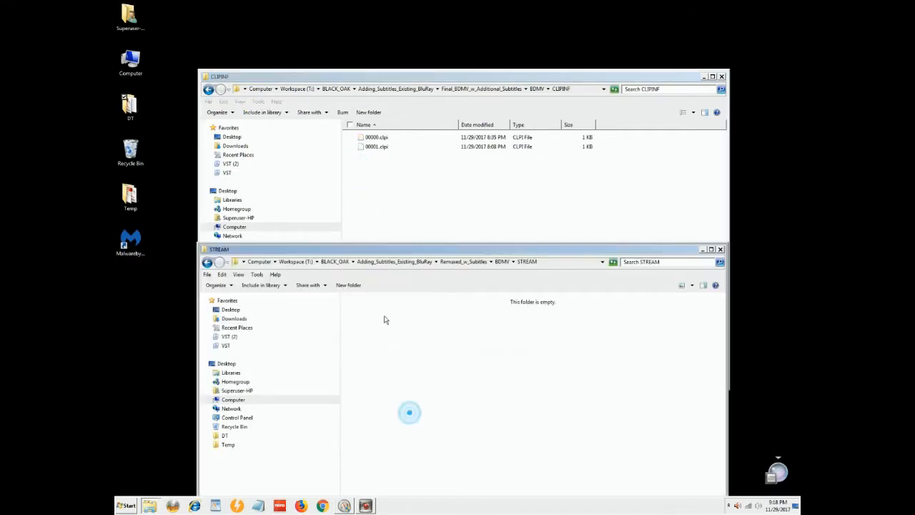
left_click(504, 262)
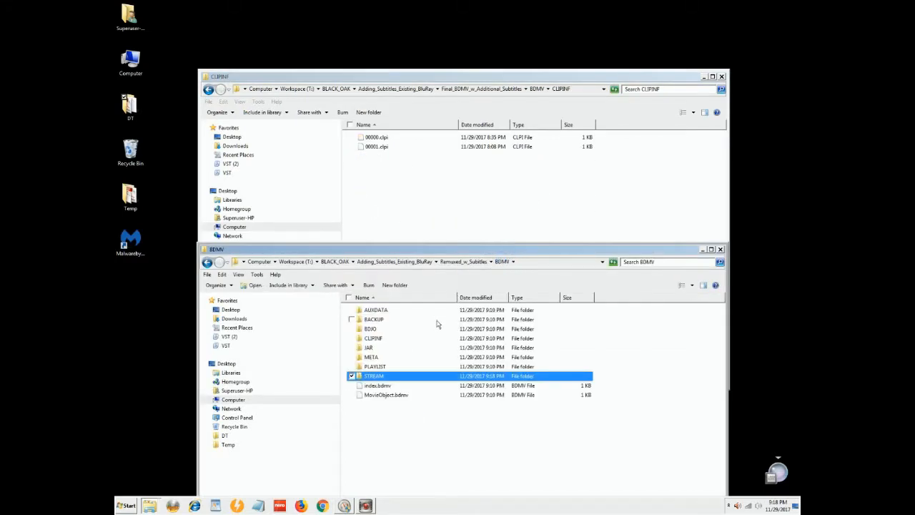
left_click(359, 339)
double_click(360, 339)
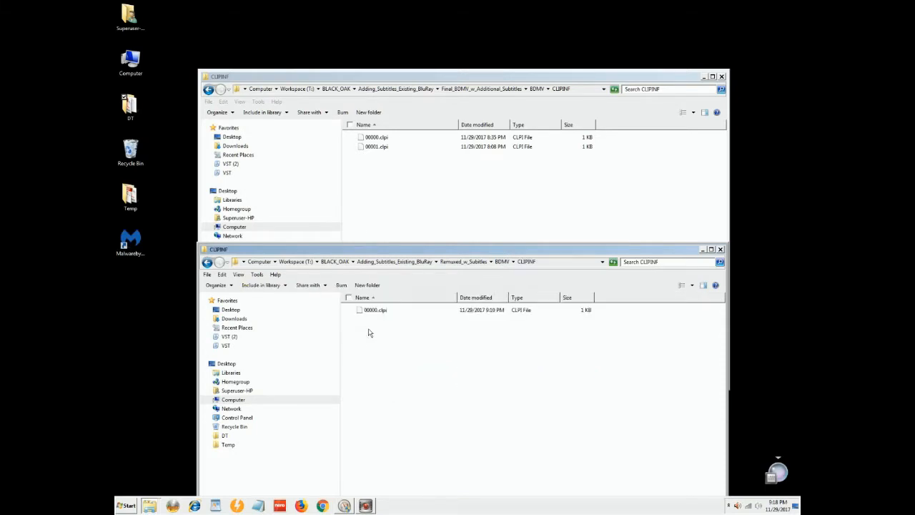
Replace 00000.clpi in the final CLIPINF folder with the remuxed 00000.clpi, and close the remuxed folder window
left_click(371, 138)
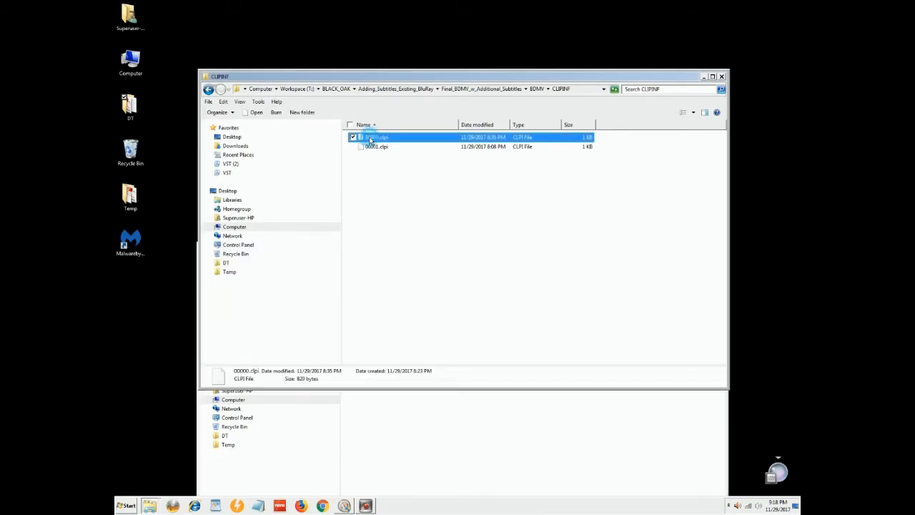
key("Delete")
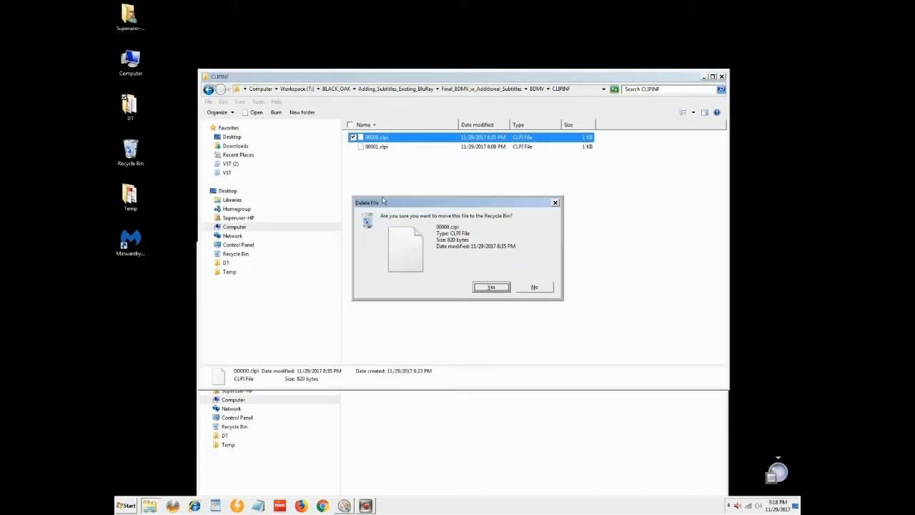
left_click(492, 288)
left_click(463, 419)
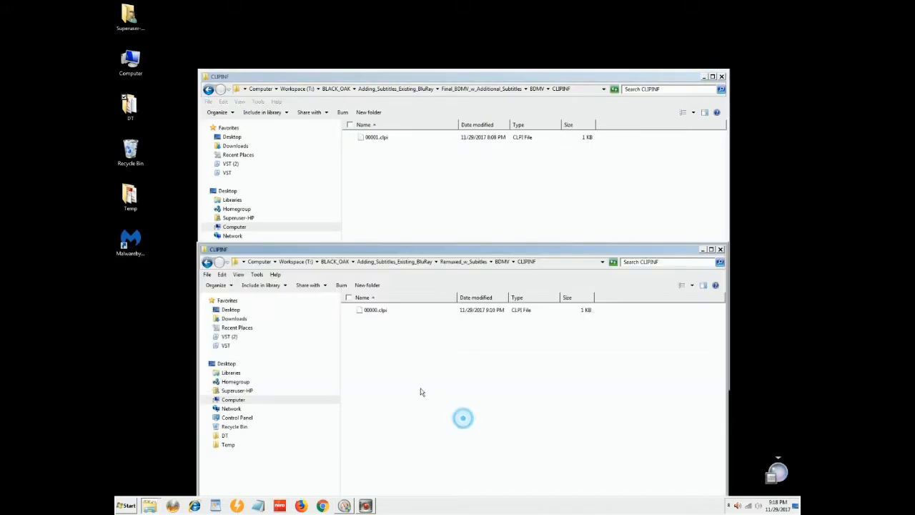
left_click(371, 309)
left_click_drag(372, 301, 393, 196)
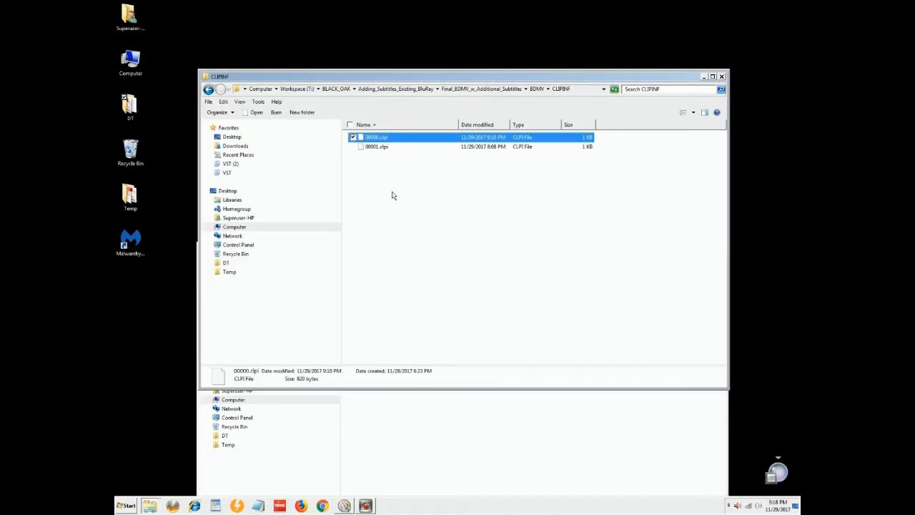
left_click(419, 296)
left_click(457, 419)
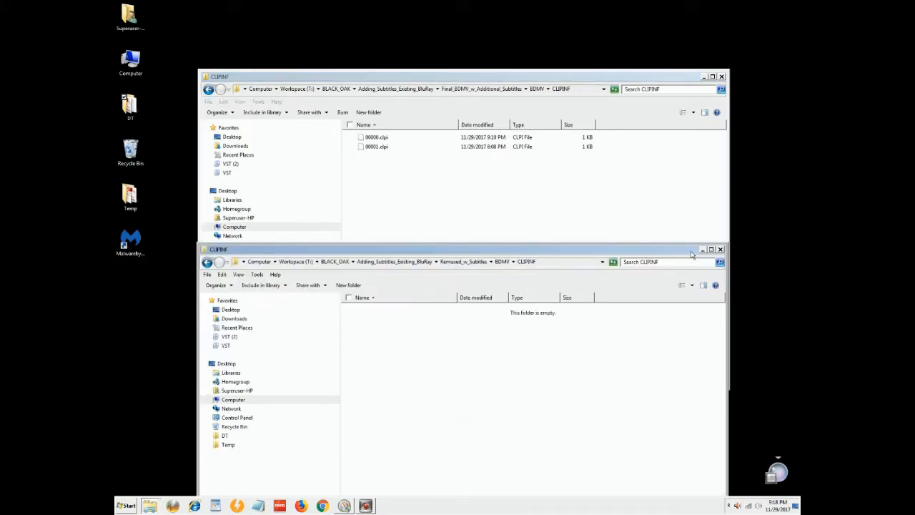
left_click(721, 249)
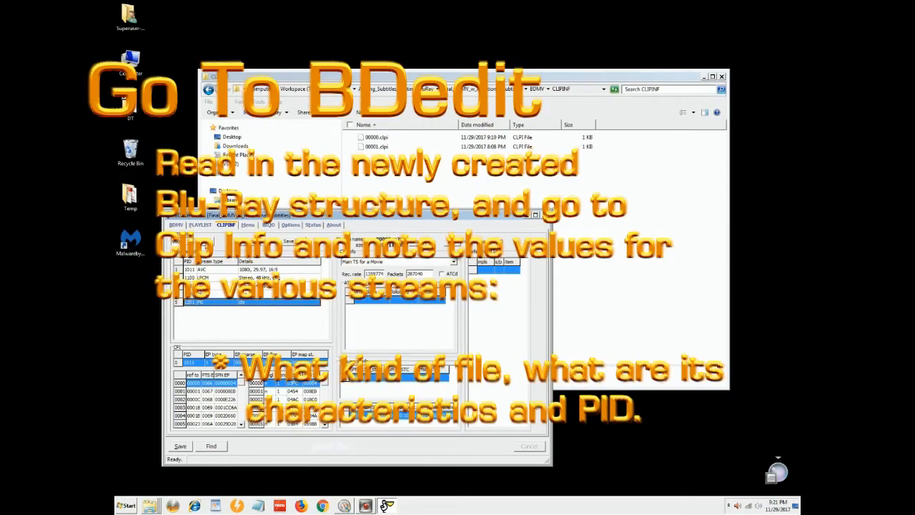
In BDedit, select the 1201 PG stream in the clip info of 00000 and save the clip info
left_click(206, 303)
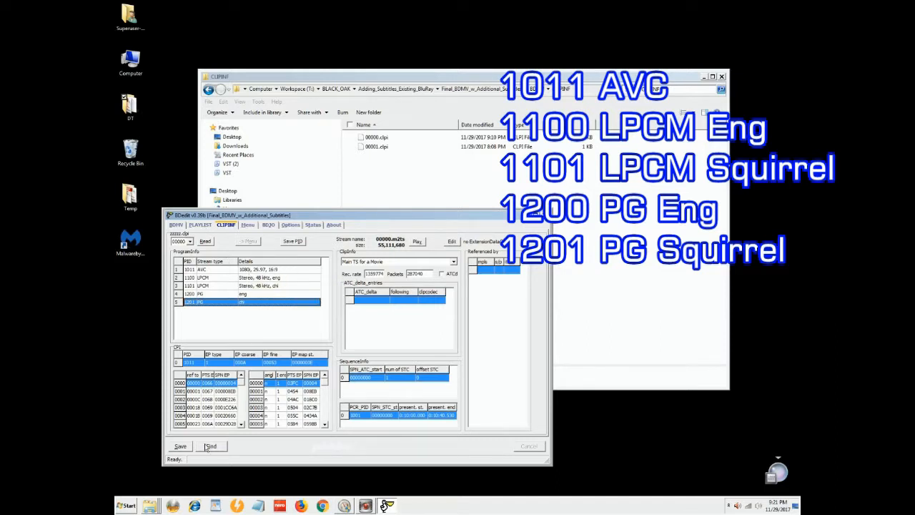
left_click(182, 447)
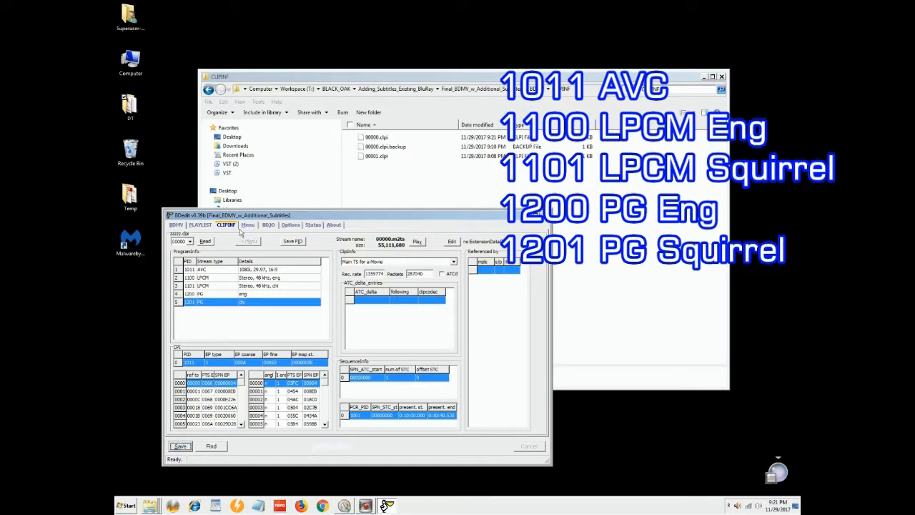
Compare the subtitle, audio and video stream entries of playlist 00000 with the stream PIDs in the clip info
left_click(201, 225)
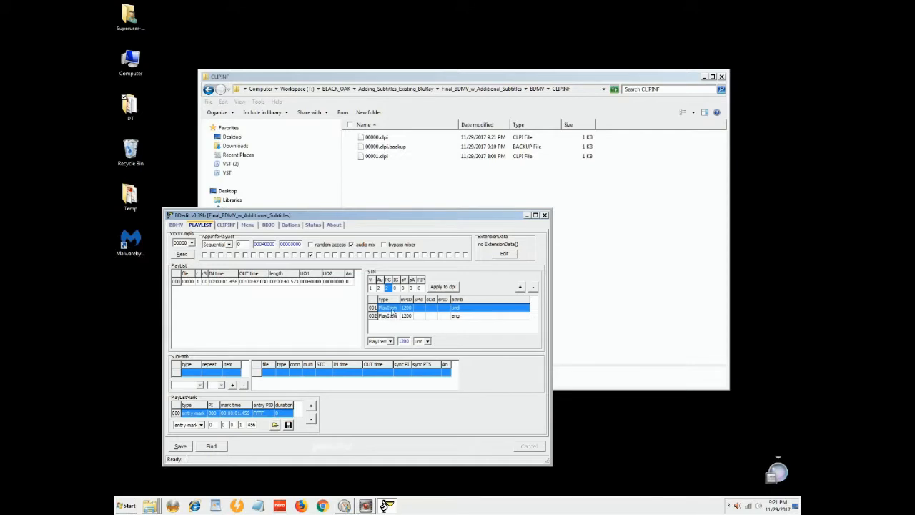
left_click(381, 289)
left_click(372, 287)
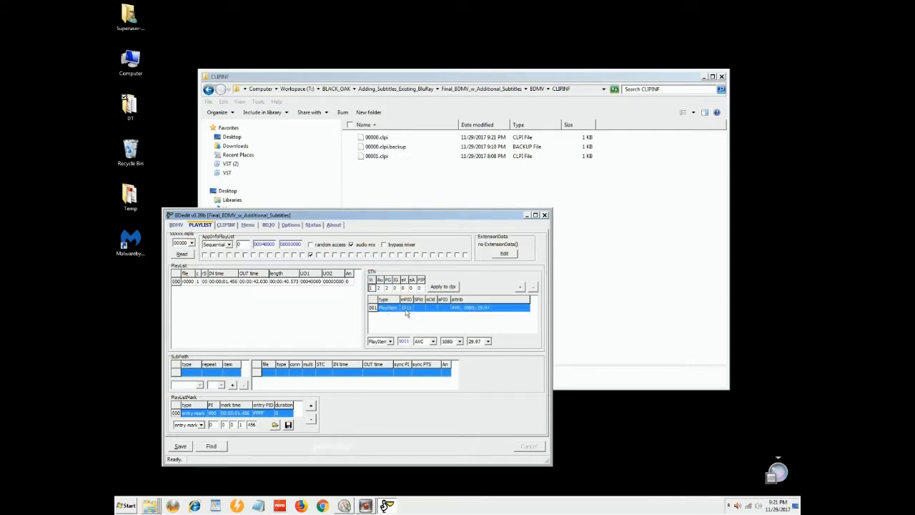
left_click(226, 225)
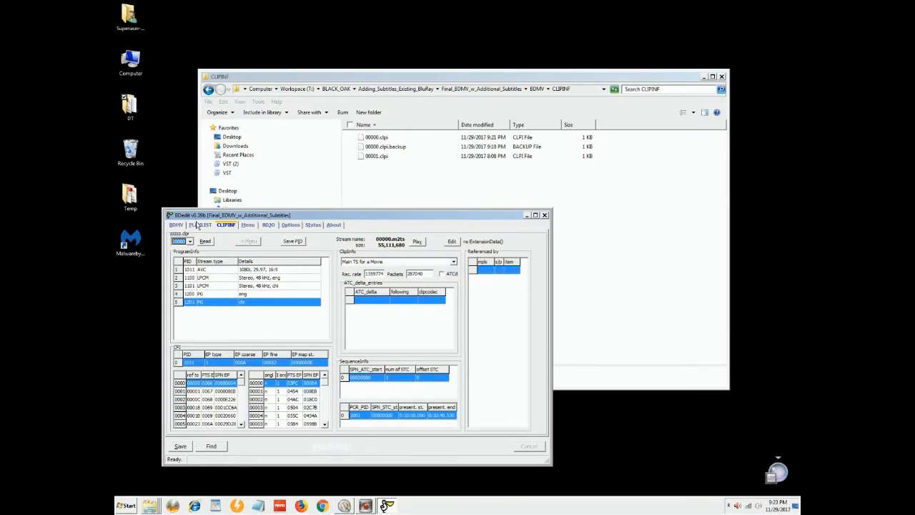
left_click(199, 225)
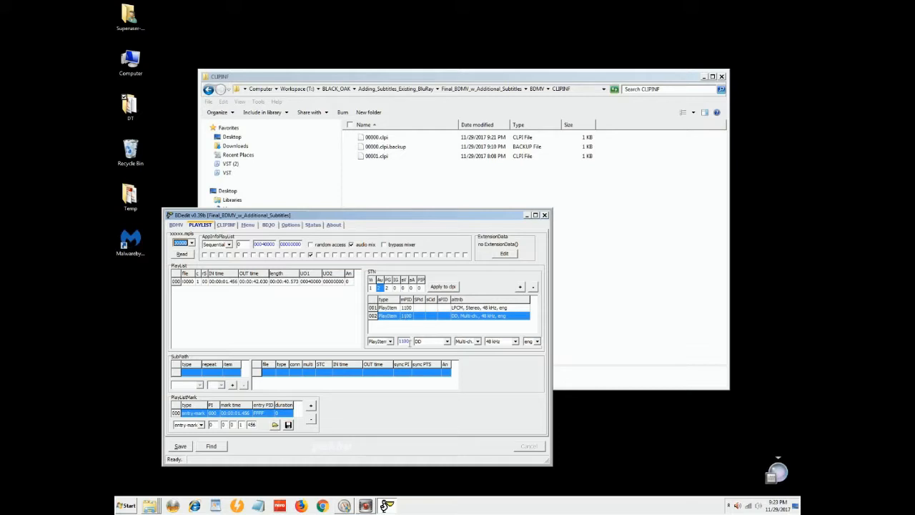
Set the PID of playlist 00000's second audio entry to 1101
double_click(404, 341)
right_click(406, 342)
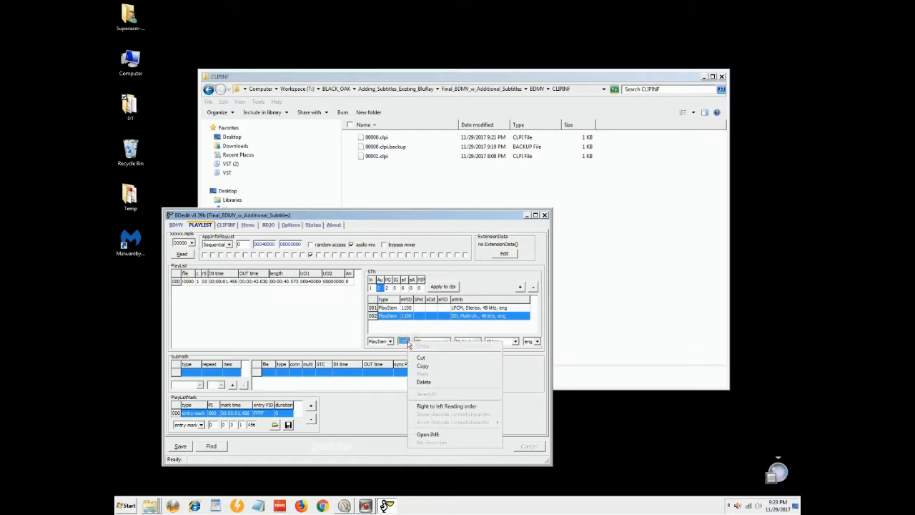
left_click(405, 341)
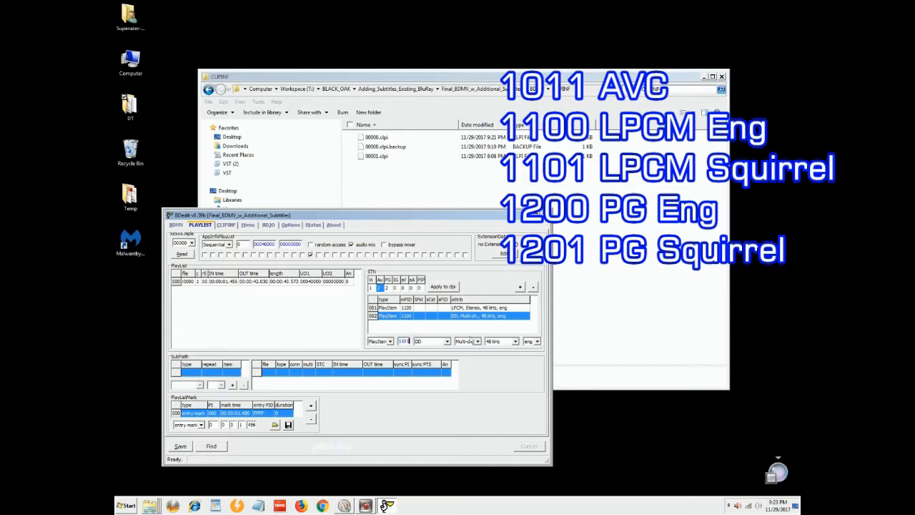
Set the 1101 audio entry's format to LPCM and its channel layout to Stereo
left_click(448, 341)
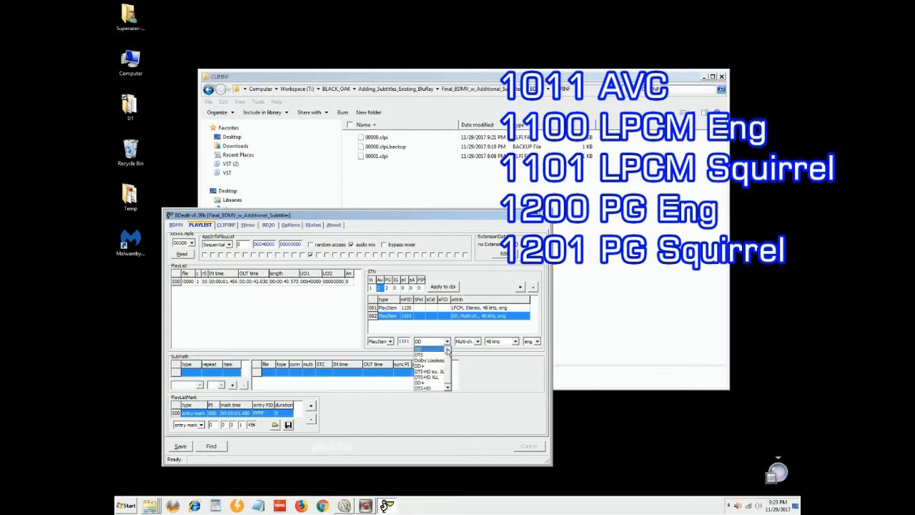
left_click(422, 349)
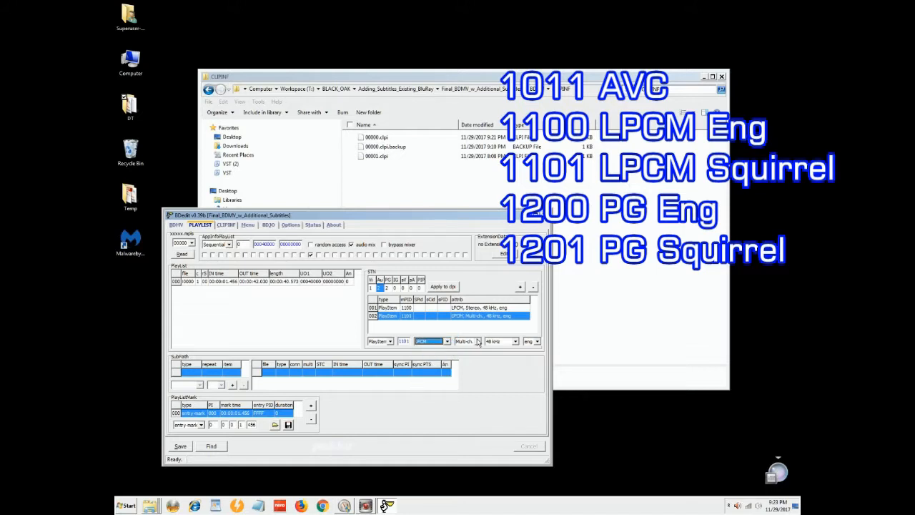
left_click(478, 342)
left_click(479, 350)
left_click(479, 350)
left_click(480, 350)
left_click(463, 355)
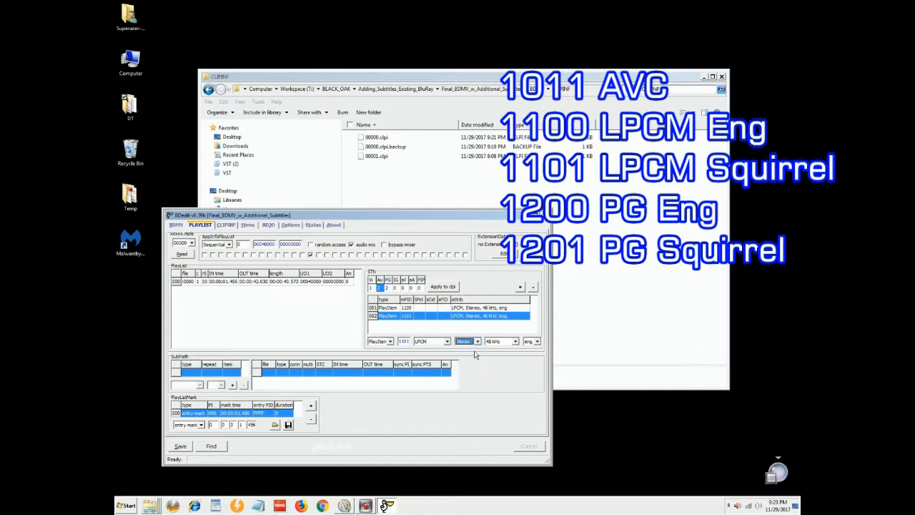
Set the language of the 1101 LPCM audio entry to chn
left_click(537, 342)
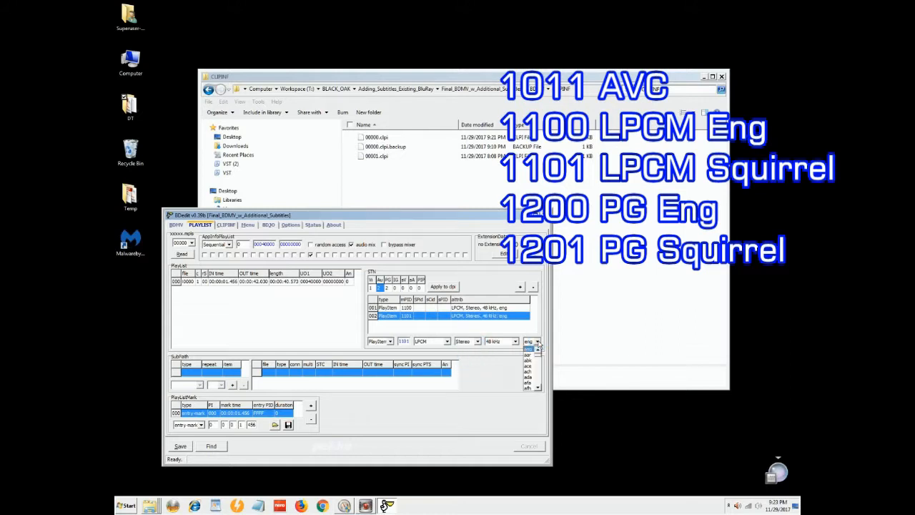
left_click(539, 381)
left_click(538, 381)
left_click(538, 381)
left_click(538, 384)
left_click(538, 384)
left_click(539, 384)
left_click(538, 383)
left_click(538, 383)
left_click(538, 383)
left_click(539, 383)
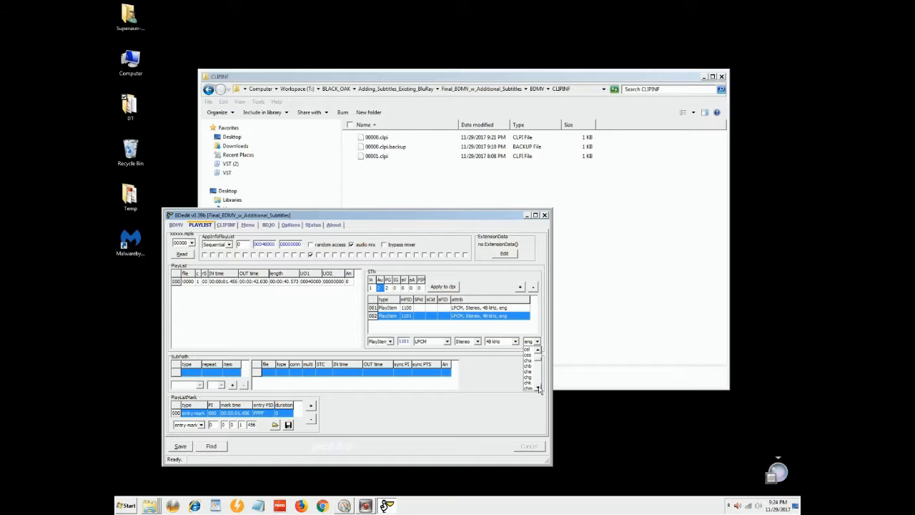
left_click(539, 388)
left_click(538, 387)
left_click(538, 388)
left_click(531, 378)
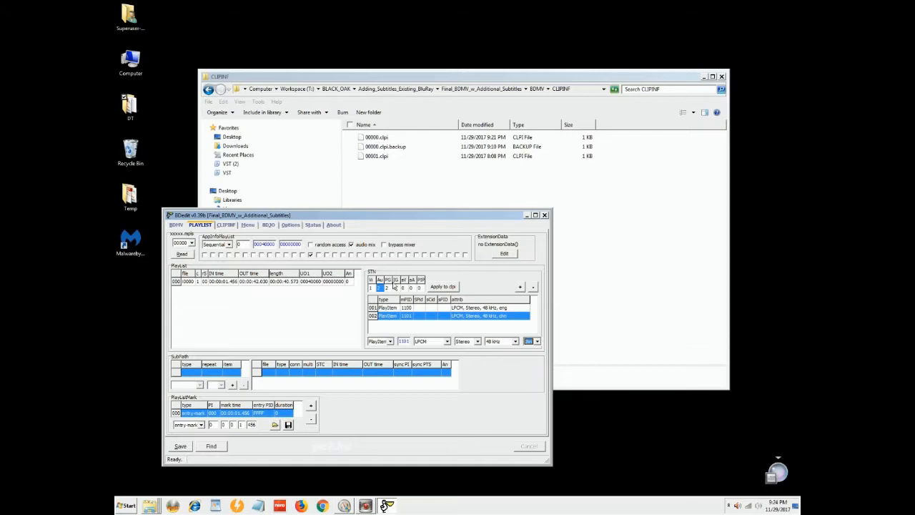
Remove the und subtitle entry from the playlist's PG streams and add a second PG entry with PID 1201
left_click(387, 288)
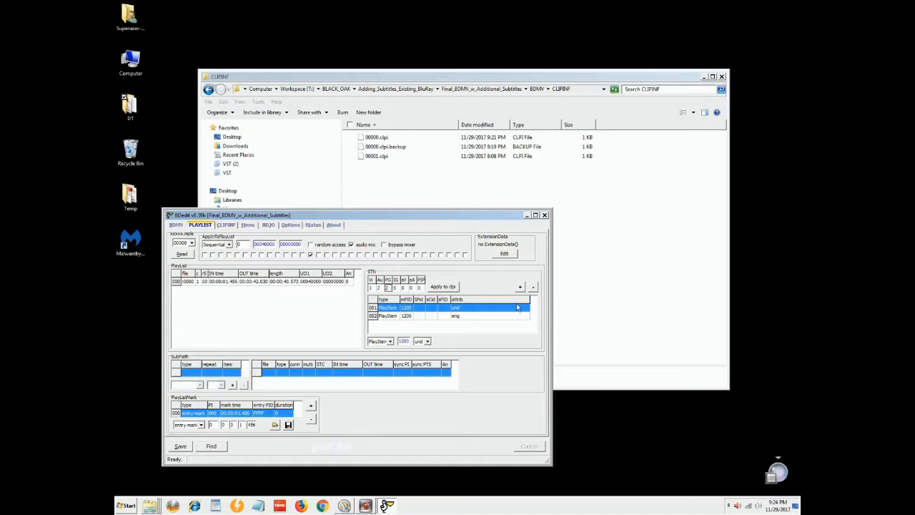
left_click(533, 287)
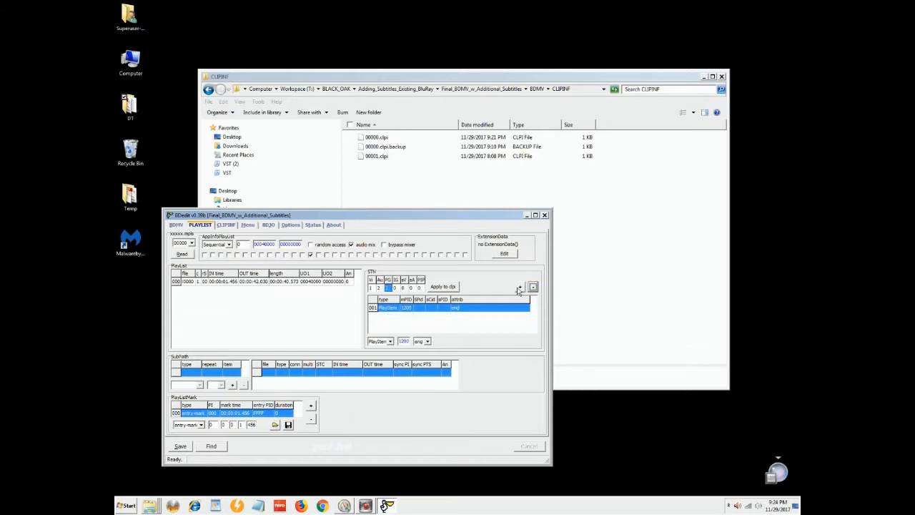
left_click(521, 286)
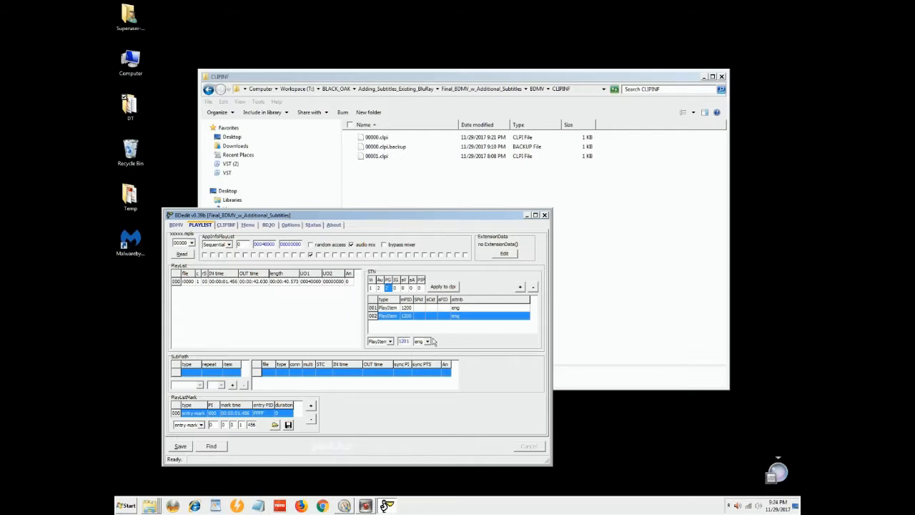
Set the language of the 1201 PG subtitle entry to chn
left_click(427, 341)
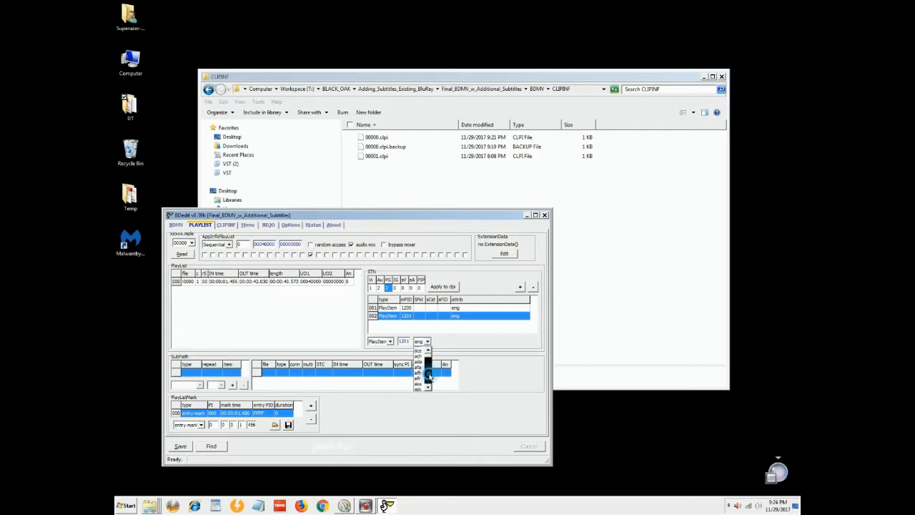
scroll(429, 381, "down", 9)
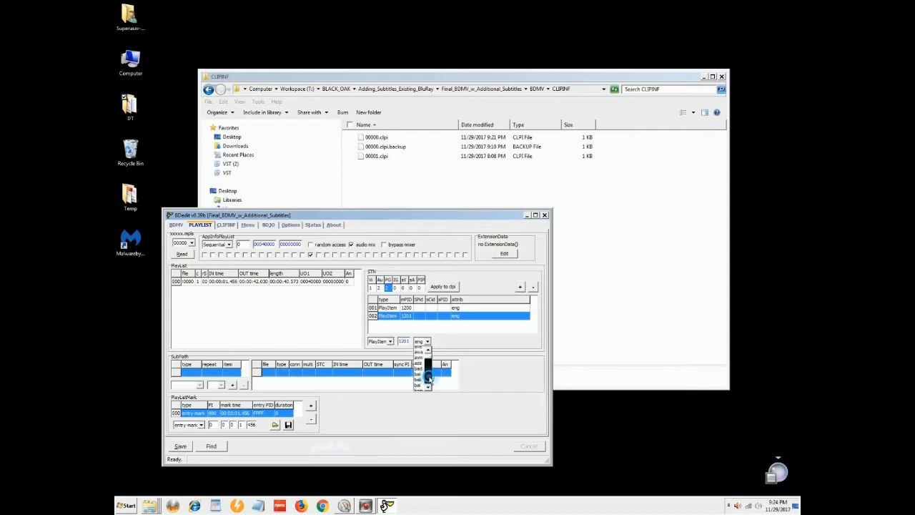
scroll(429, 381, "down", 7)
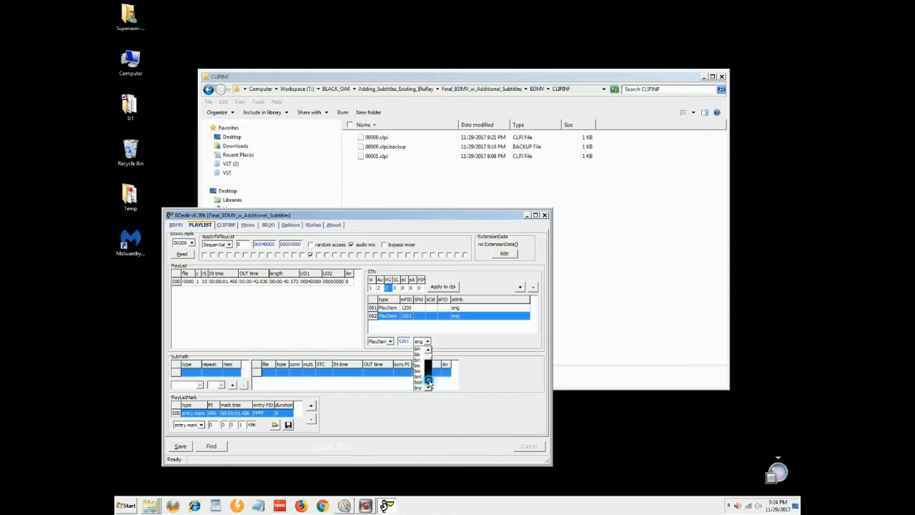
scroll(428, 384, "down", 5)
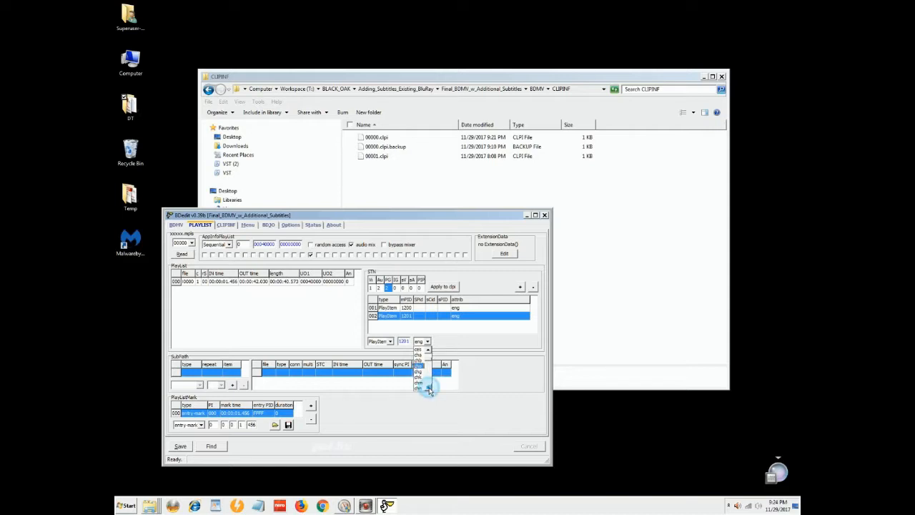
left_click(422, 383)
left_click(452, 344)
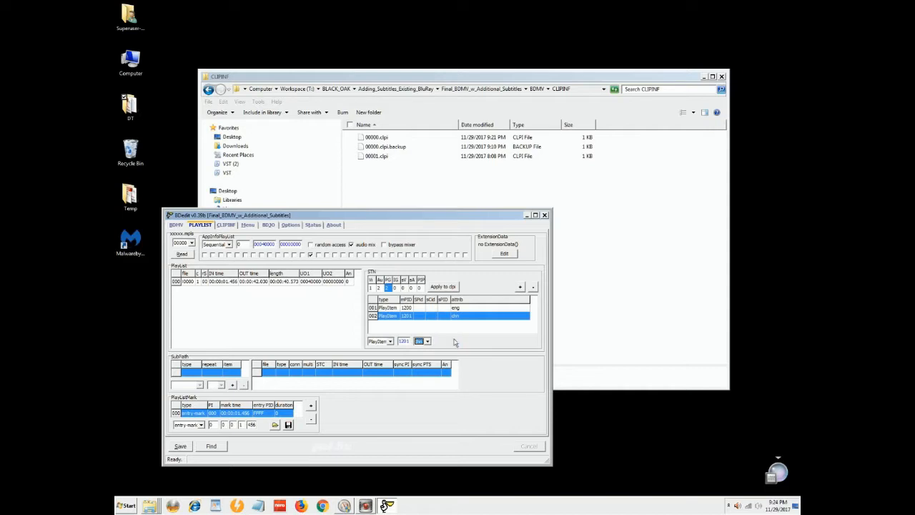
Check the playlist's audio entries against the clip info streams and save playlist 00000
left_click(380, 288)
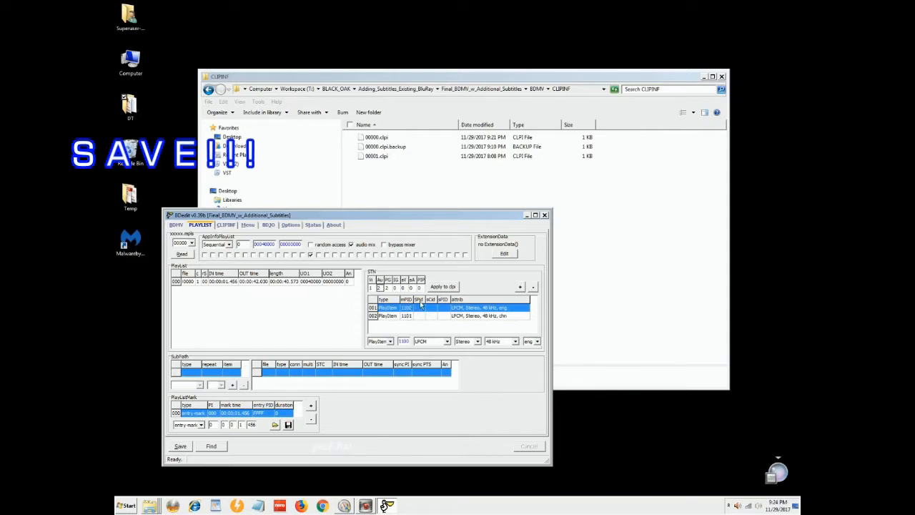
left_click(226, 226)
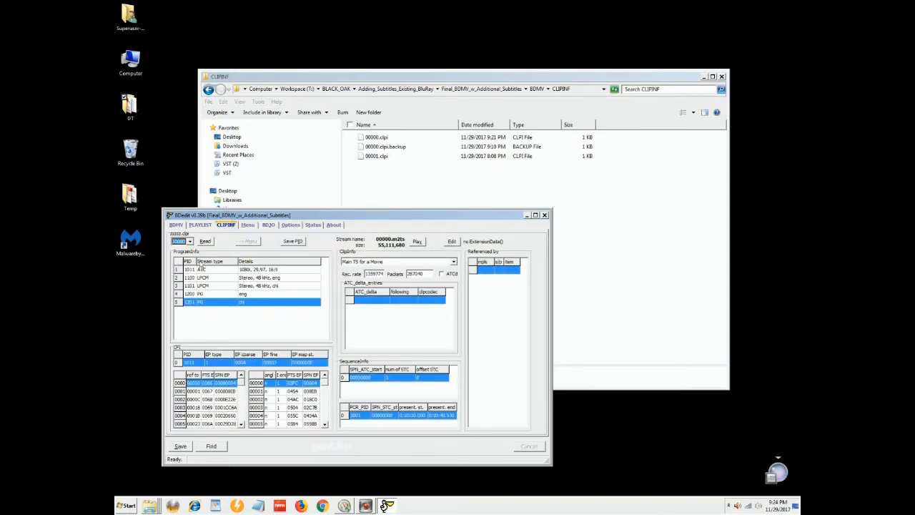
left_click(201, 226)
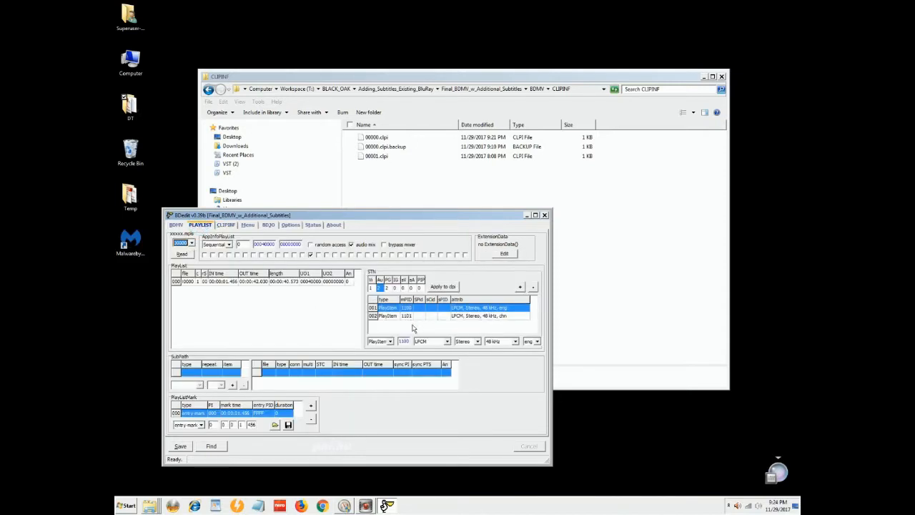
left_click(181, 447)
left_click(181, 447)
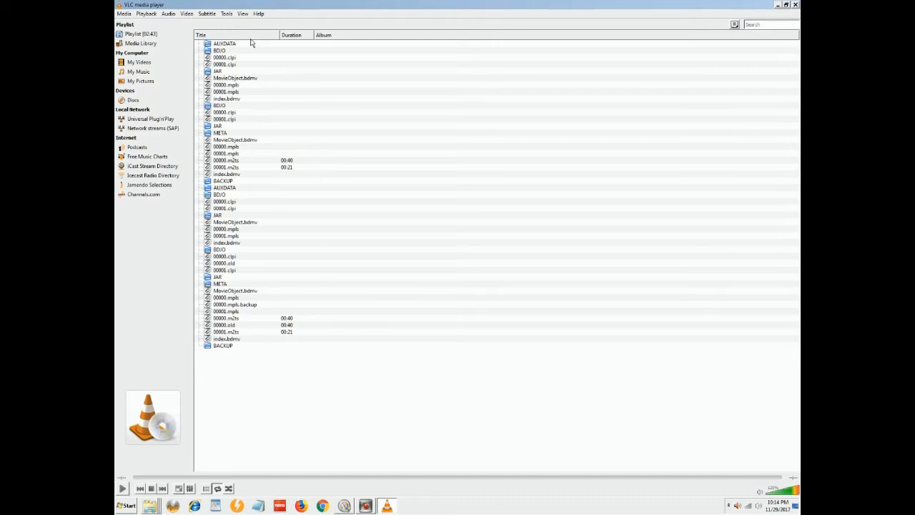
Switch to VLC, play 00000.m2ts briefly, pause it, and select audio Track 2 - [Chinese]
left_click(123, 490)
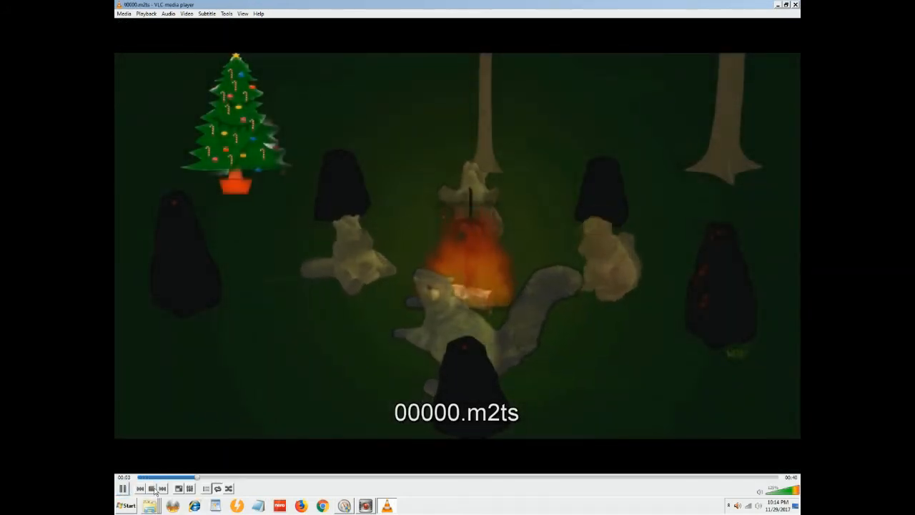
left_click(123, 489)
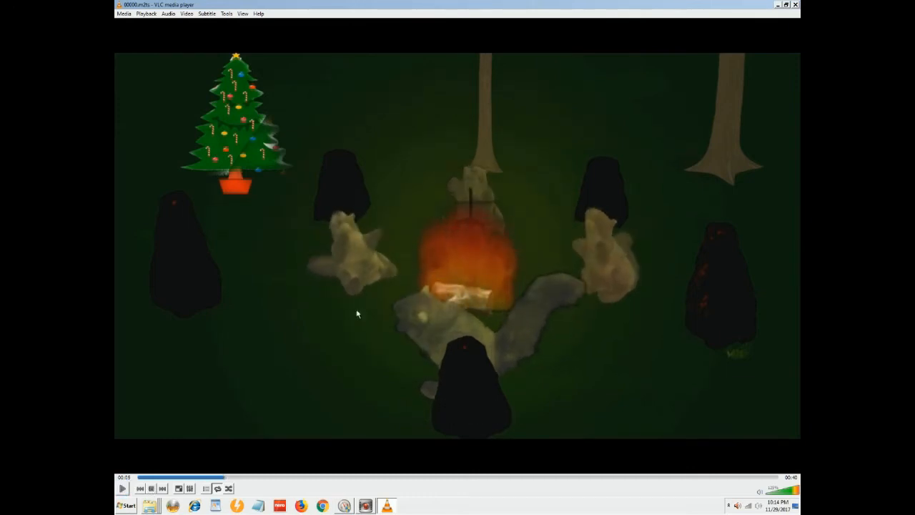
right_click(373, 297)
mouse_move(407, 353)
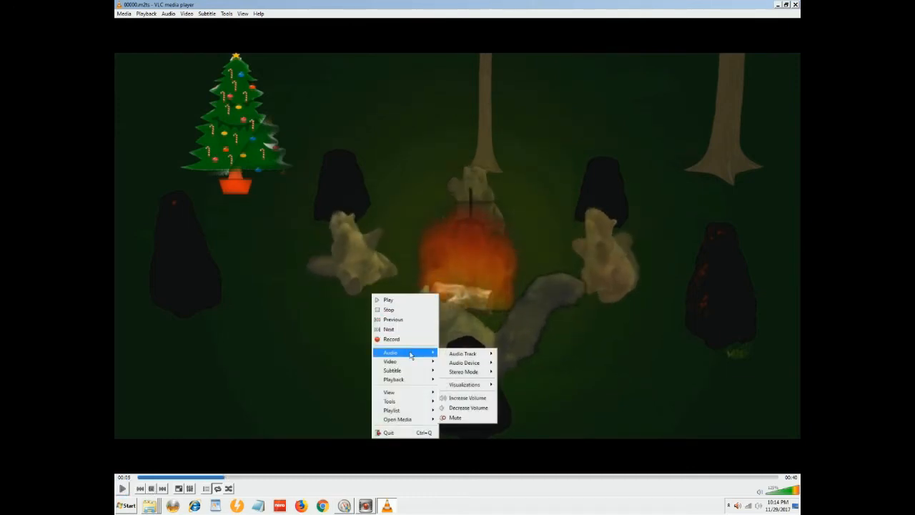
mouse_move(454, 356)
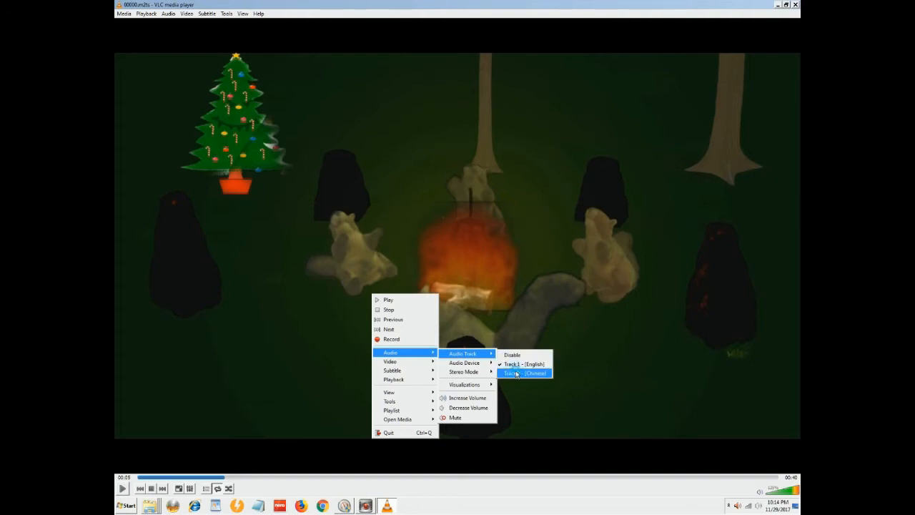
left_click(517, 373)
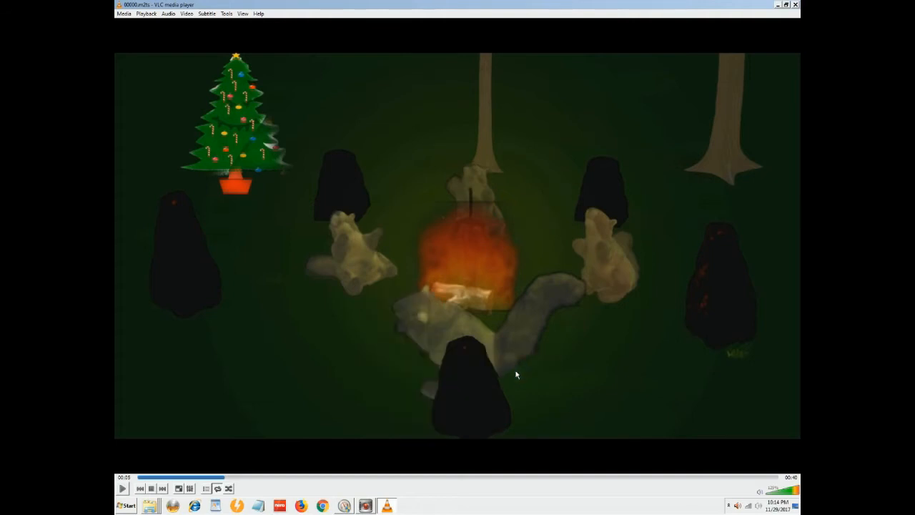
Replay the opening seconds of 00000.m2ts to check the second audio track, and pause playback
left_click(163, 477)
left_click(123, 488)
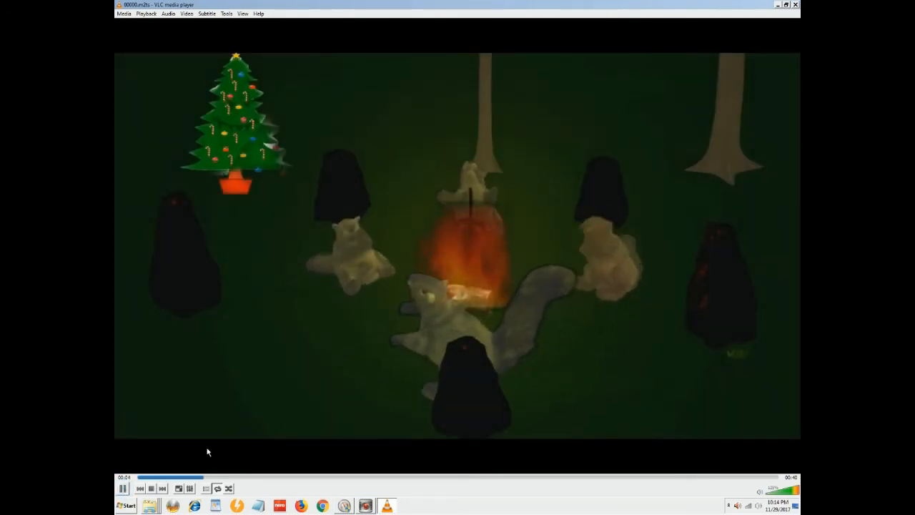
left_click(123, 488)
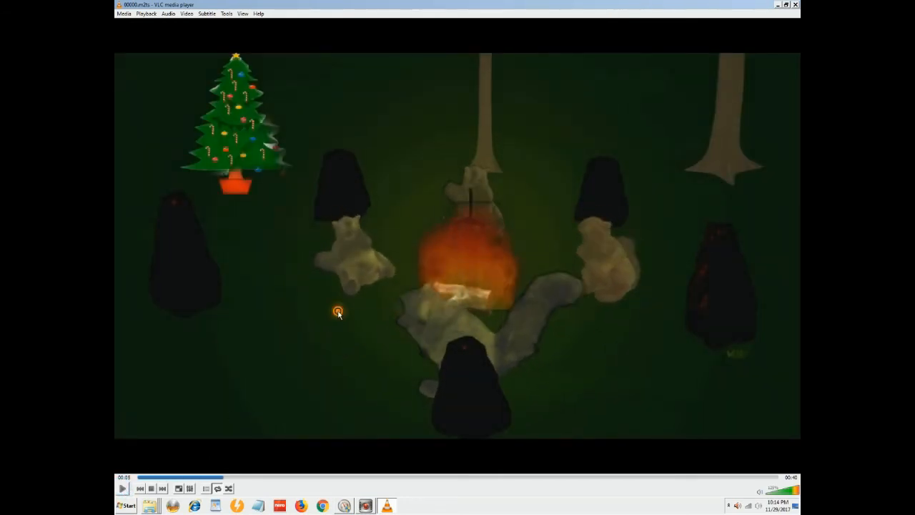
Enable subtitle Track 1 - [English], replay the clip from near its start to check the subtitles, and pause
right_click(337, 310)
mouse_move(361, 388)
mouse_move(428, 398)
left_click(476, 409)
left_click(160, 477)
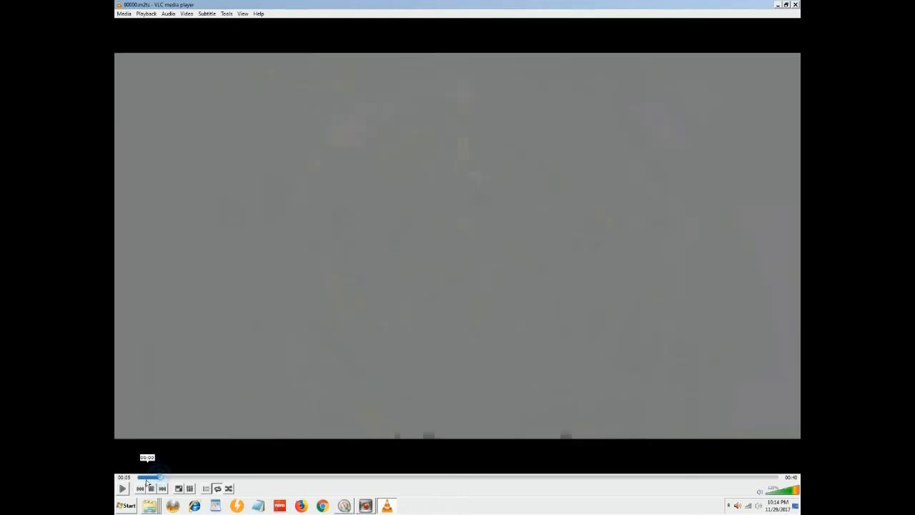
left_click(123, 488)
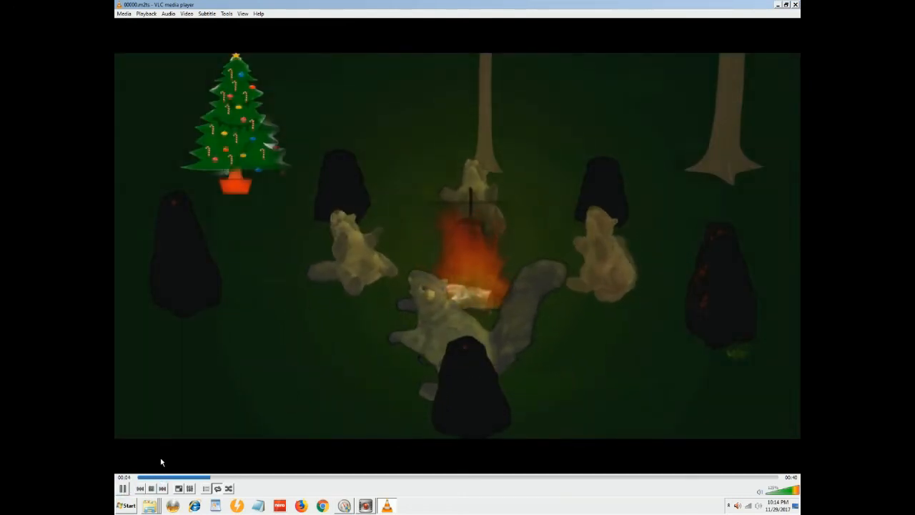
left_click(123, 489)
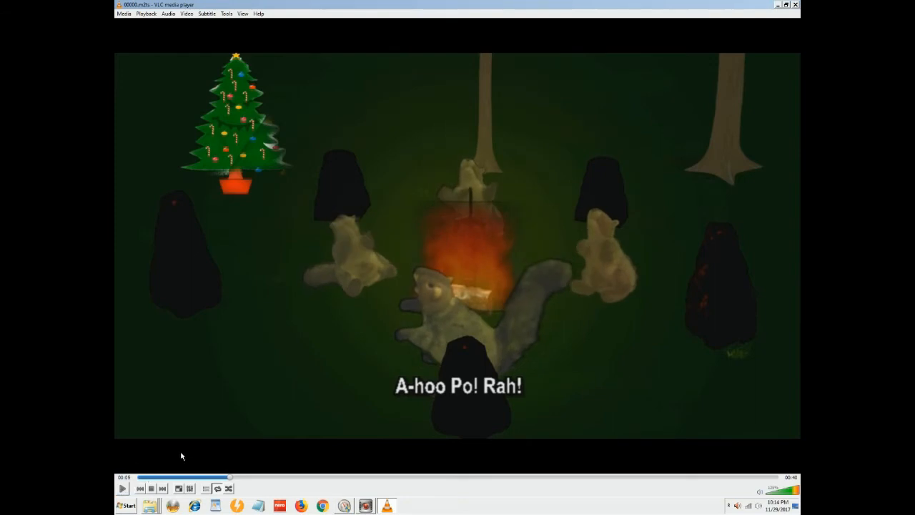
Rewind the clip, switch to subtitle Track 2 - [Chinese], play it to check the subtitles, and pause
left_click_drag(224, 477, 163, 477)
right_click(335, 340)
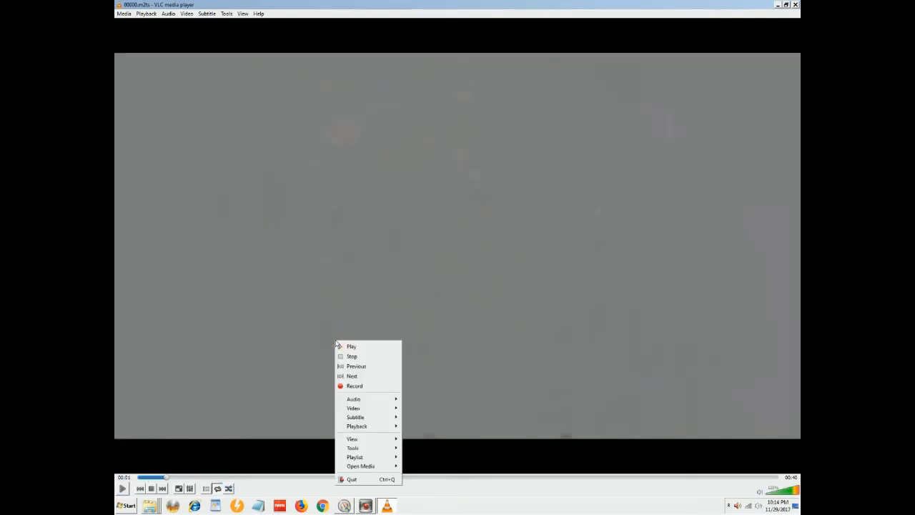
mouse_move(358, 417)
mouse_move(422, 428)
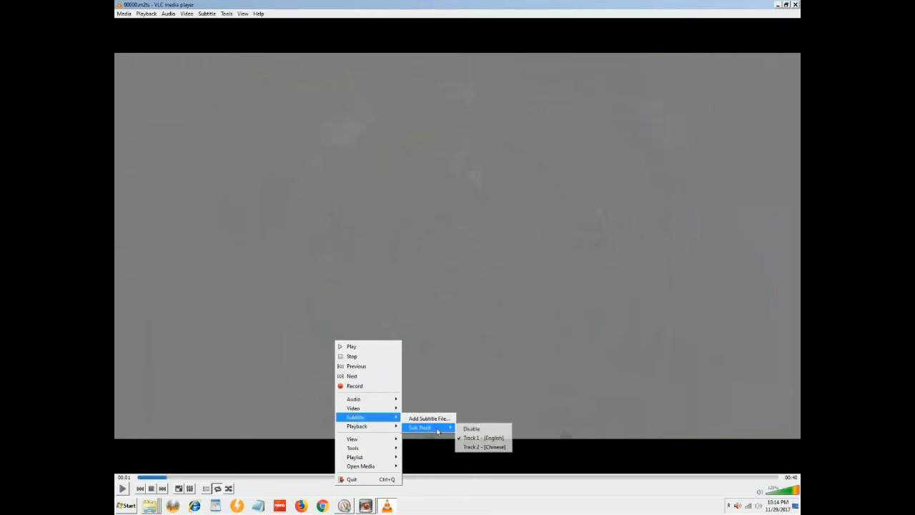
left_click(482, 447)
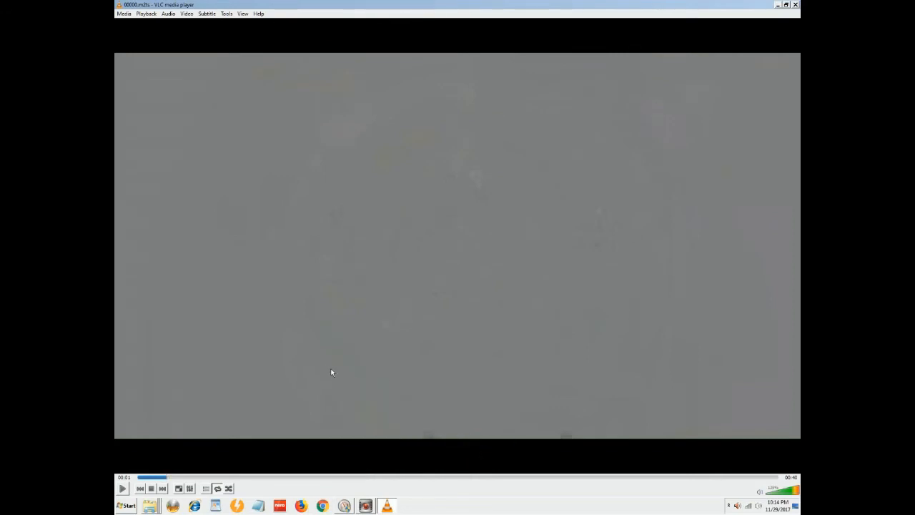
left_click(123, 488)
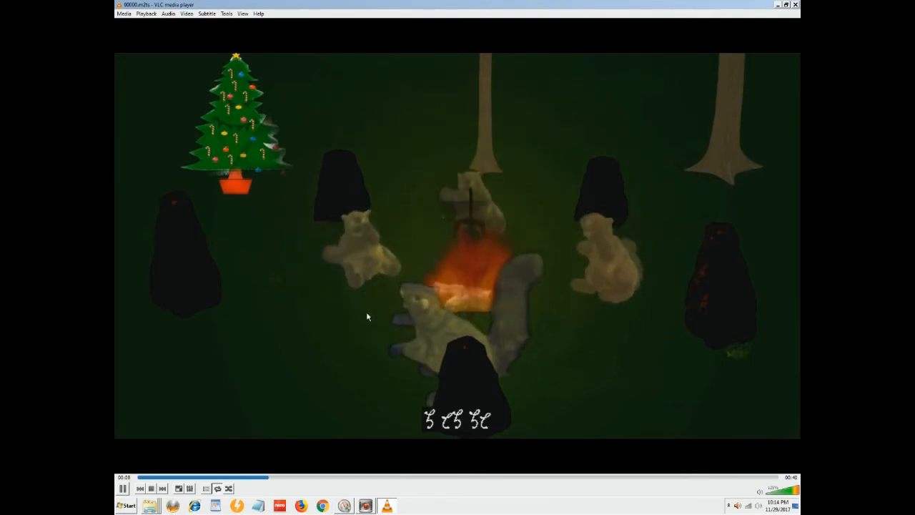
left_click(125, 490)
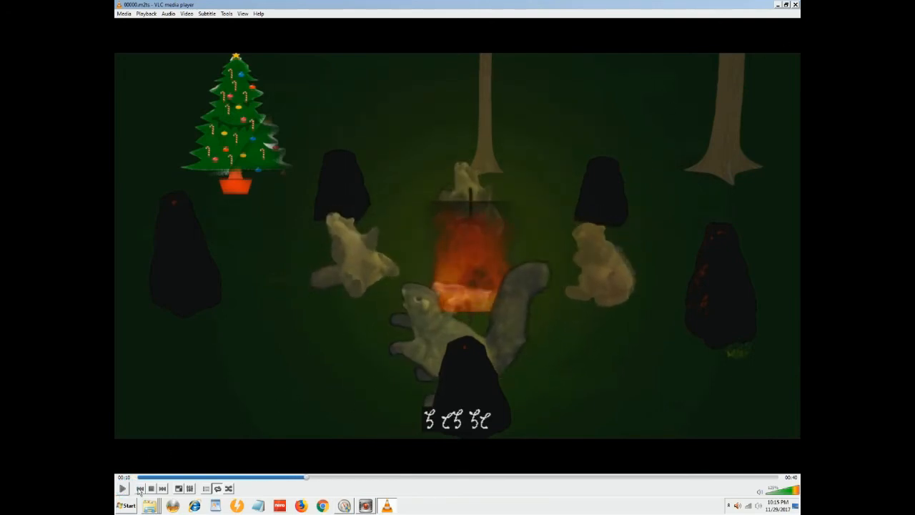